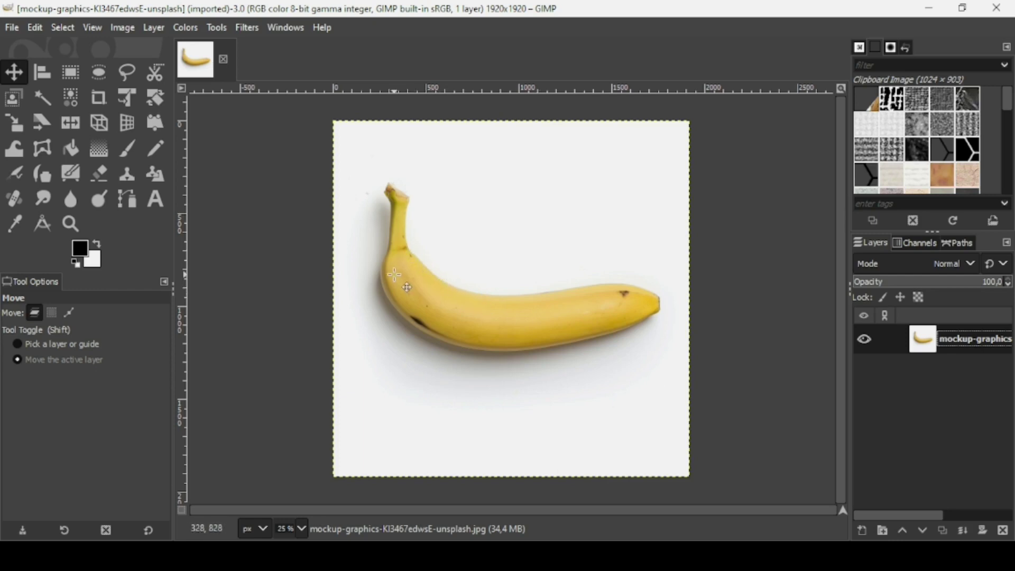
Trace the banana's body with the Paths tool, from the stem's base along the upper edge, around the tip and back along the lower edge.
scroll(395, 275, up, 2)
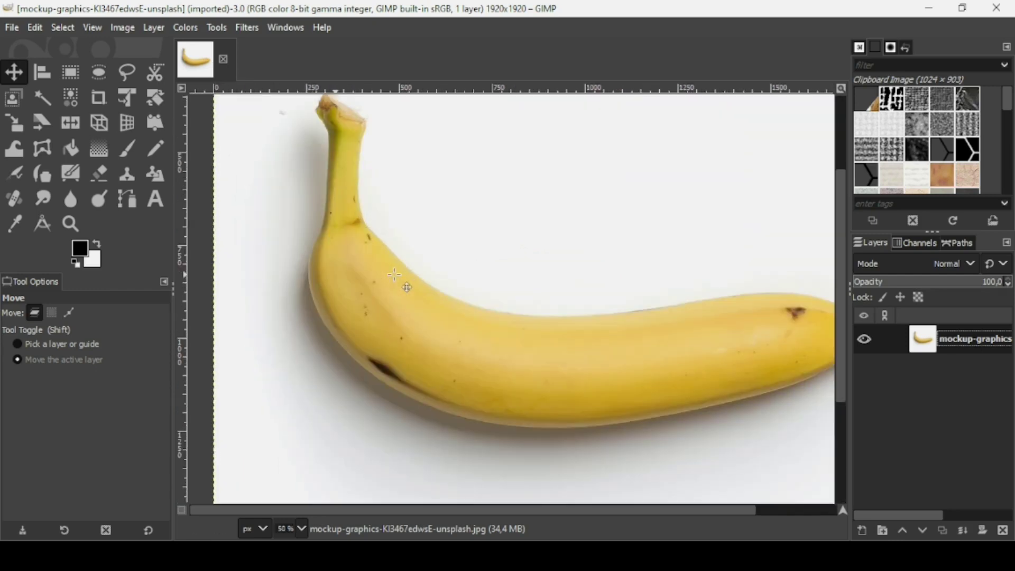
click(129, 203)
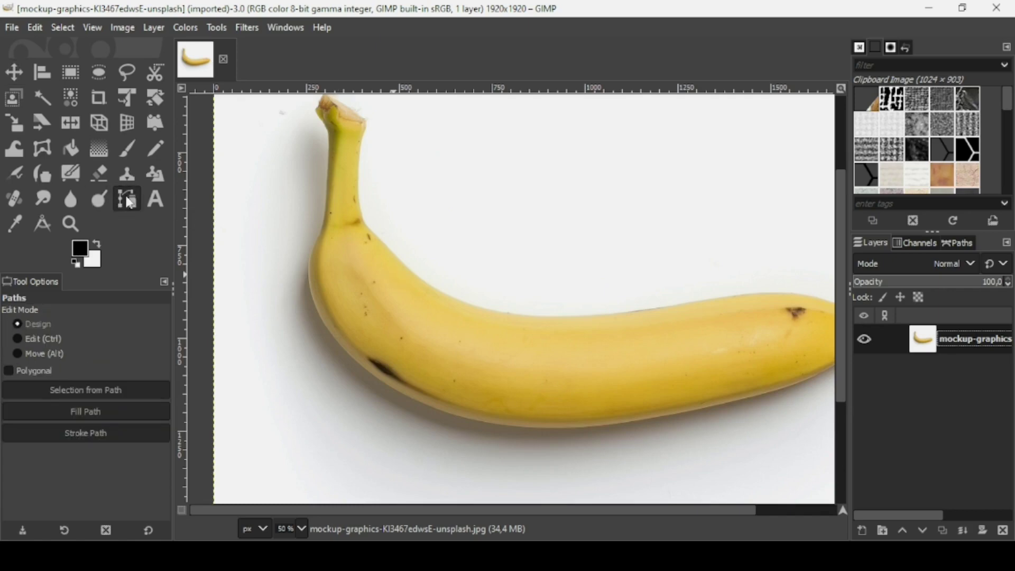
click(365, 224)
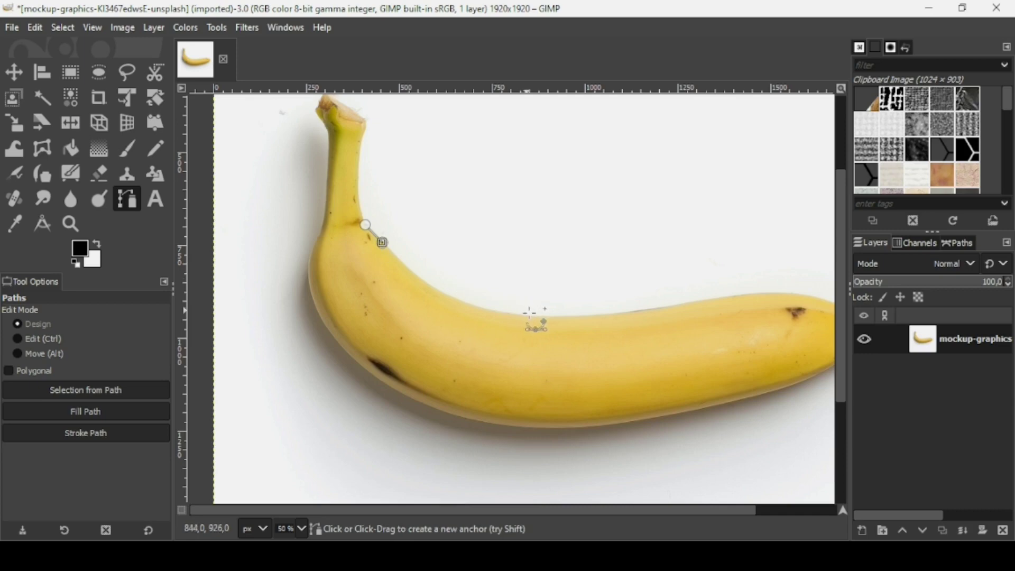
drag(532, 316, 618, 322)
click(719, 298)
drag(819, 273, 820, 273)
click(772, 320)
click(770, 350)
click(691, 389)
mouse_move(480, 427)
mouse_down()
mouse_move(412, 424)
mouse_move(388, 442)
mouse_up()
drag(258, 356, 241, 366)
click(224, 307)
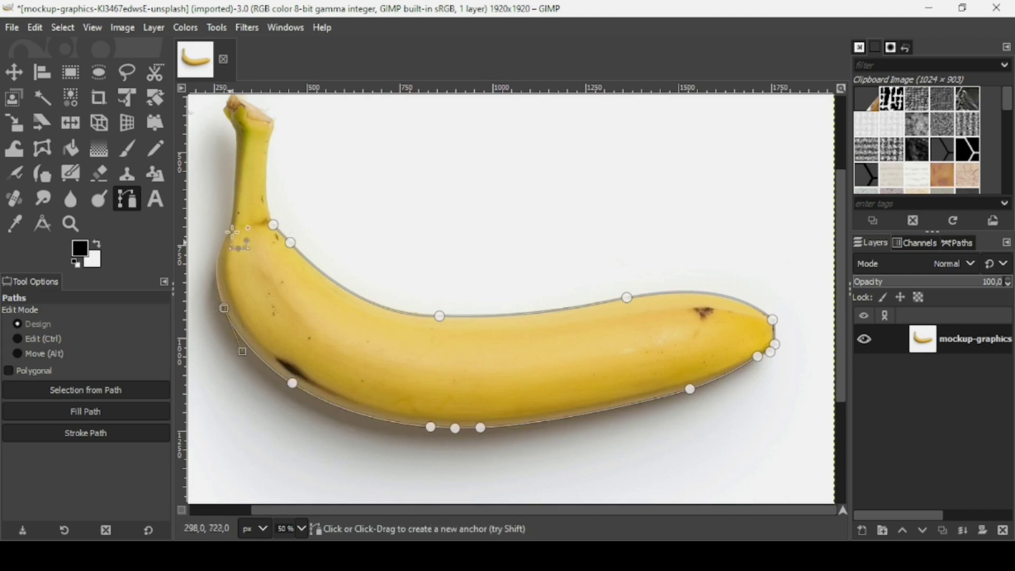
Continue the path around the banana's stem and close it at the starting anchor.
click(232, 233)
scroll(232, 233, up, 2)
click(273, 182)
click(269, 202)
click(266, 247)
click(266, 263)
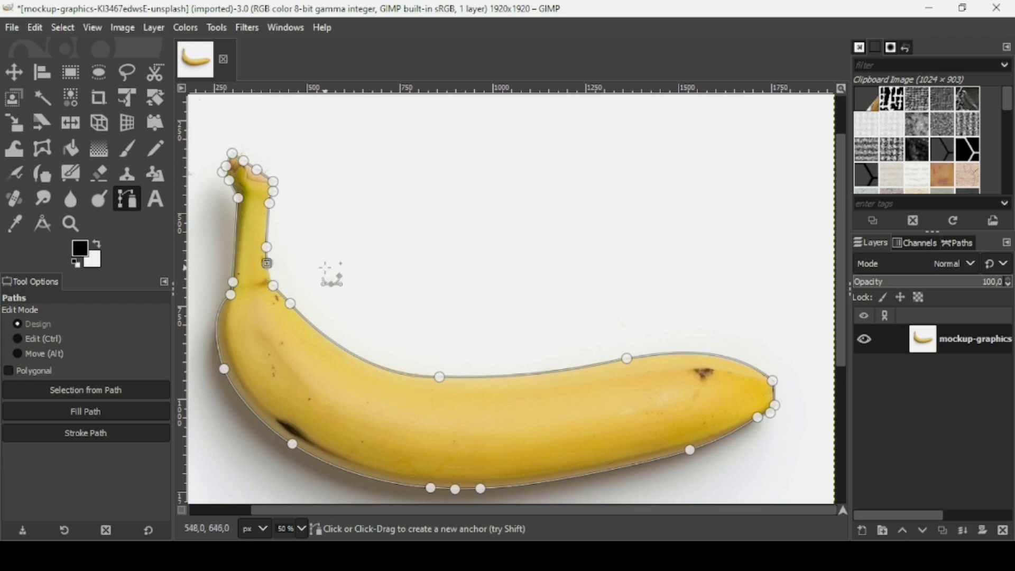
key(ctrl)
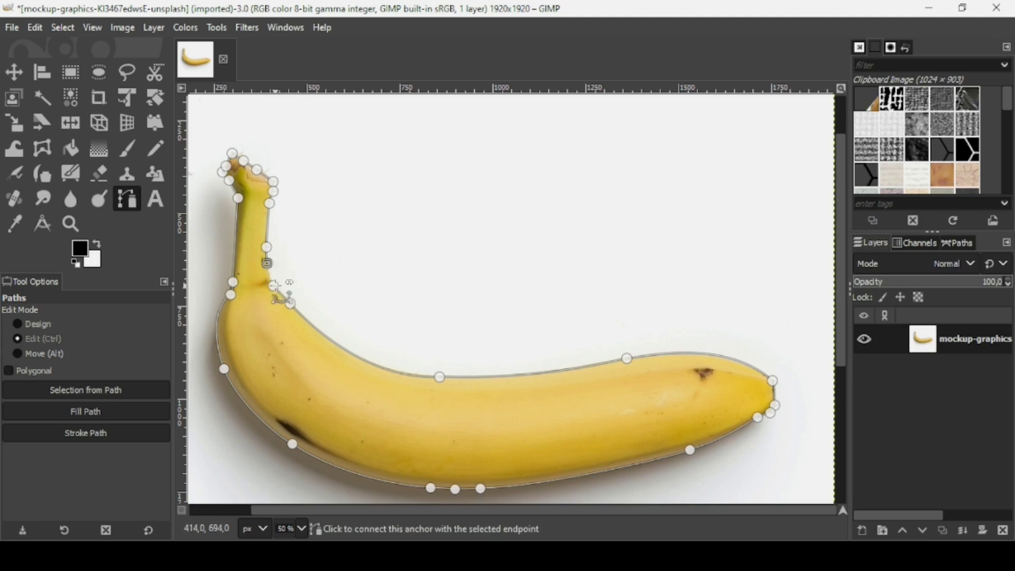
ctrl+click(274, 285)
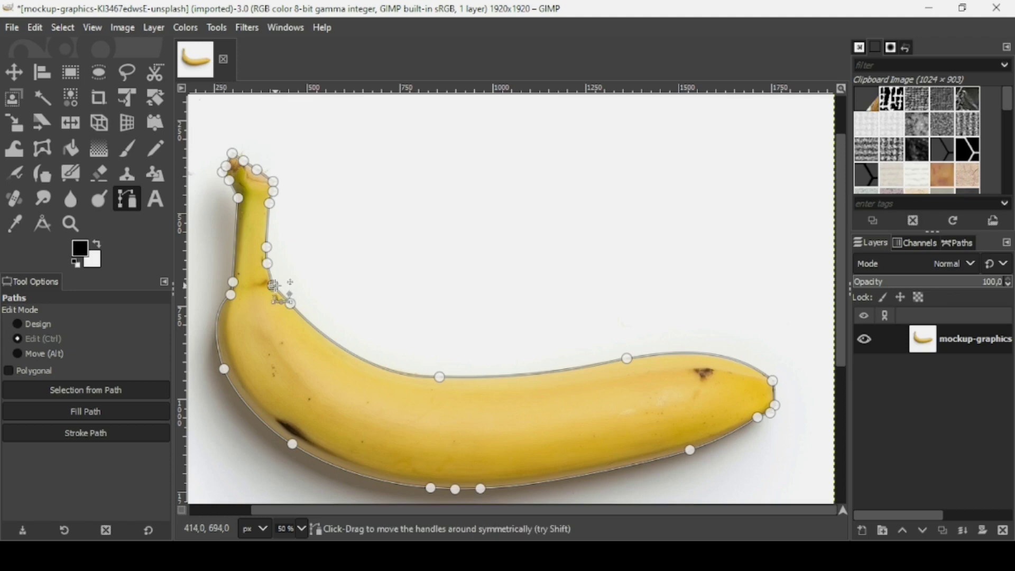
Turn the closed path into a selection and copy the selected banana onto a new layer.
key(Return)
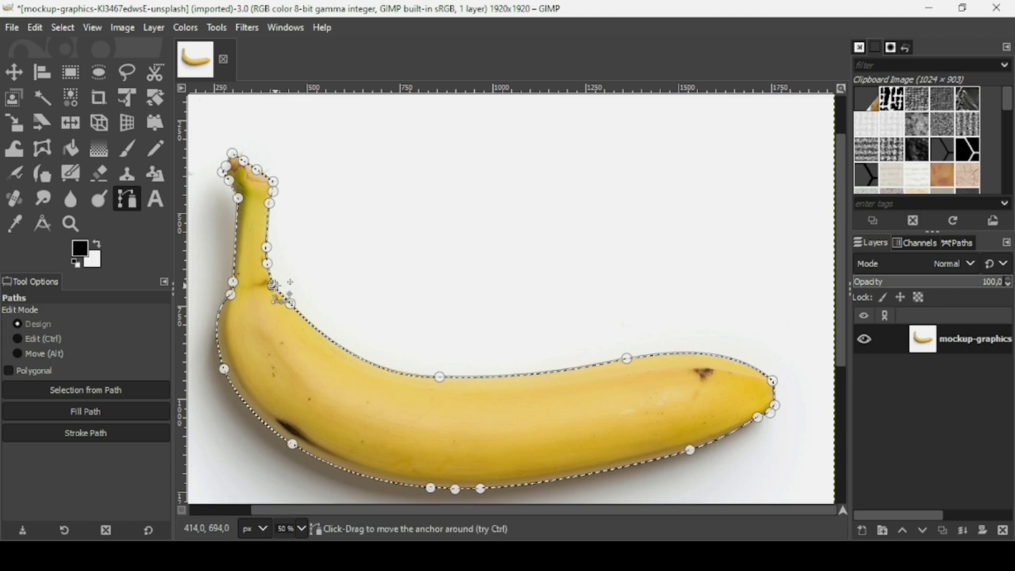
key(minus)
key(minus)
key(ctrl)
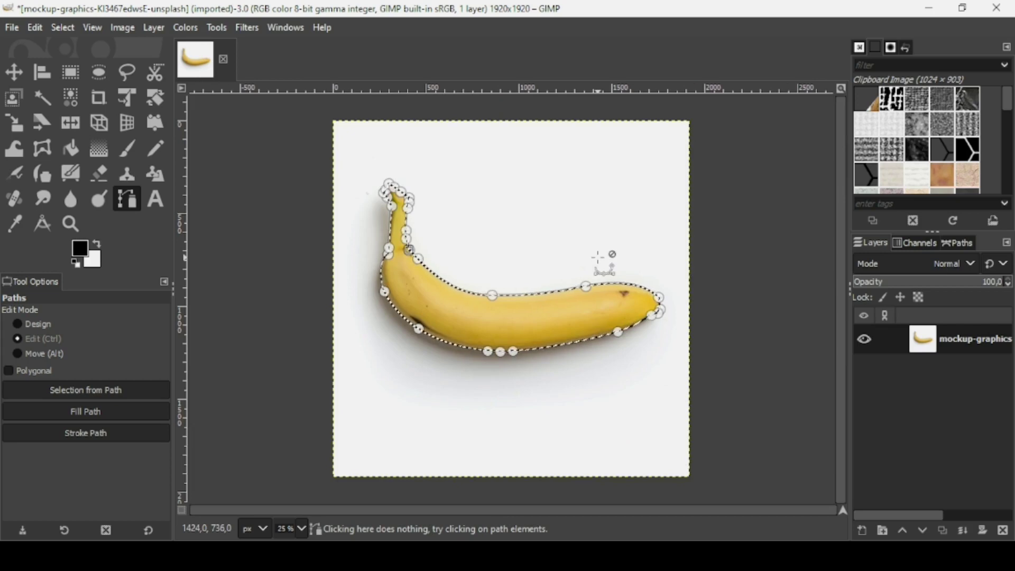
key(ctrl+c)
key(ctrl+v)
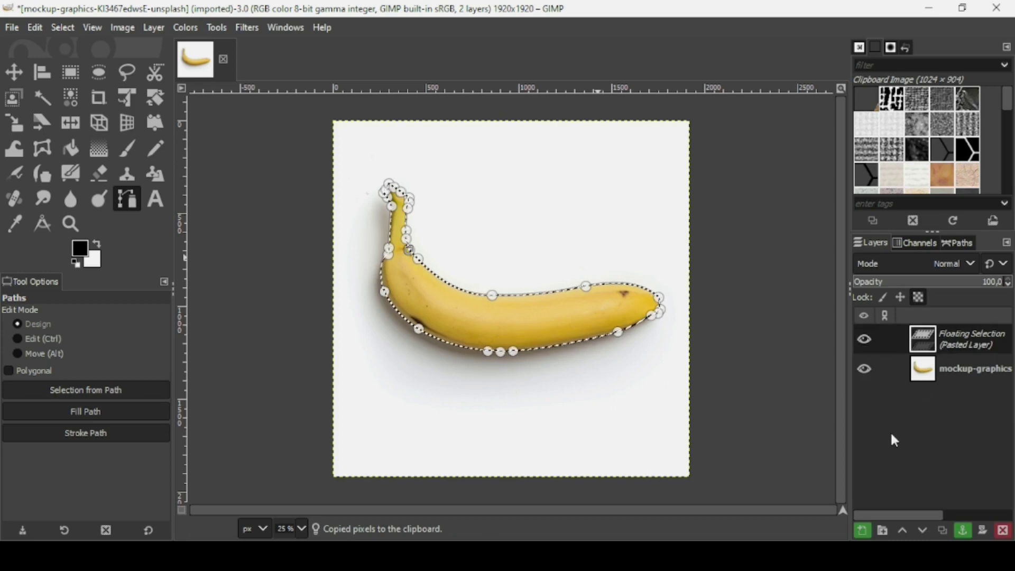
click(863, 531)
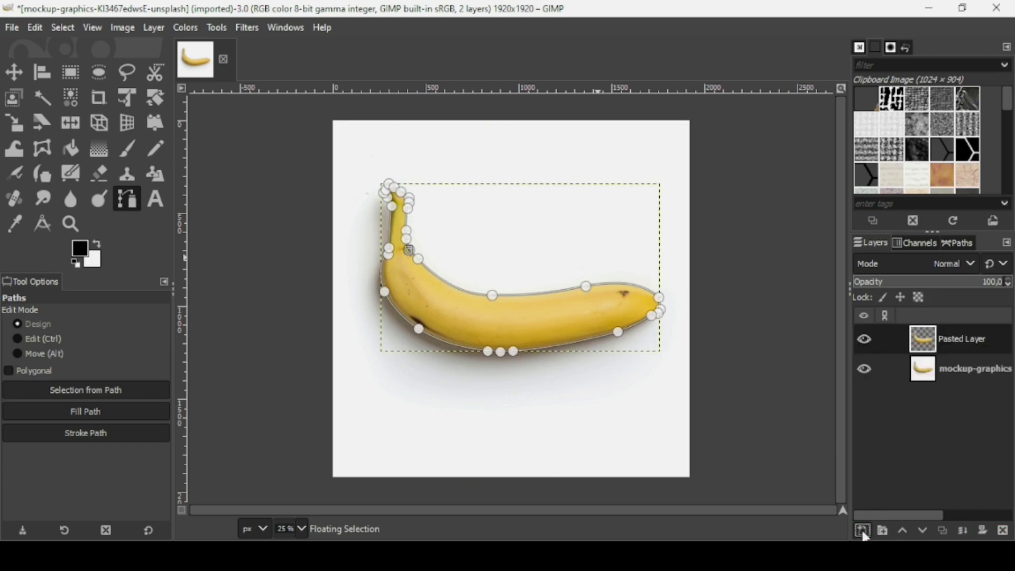
Rename the pasted layer as banana and expand the layer to the image size.
double_click(959, 337)
text(banana)
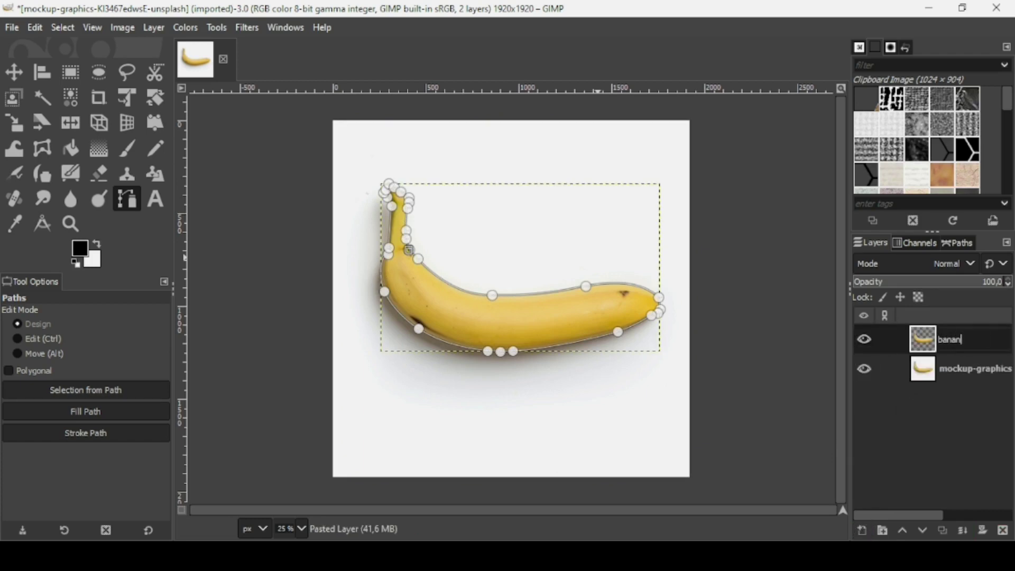
key(Return)
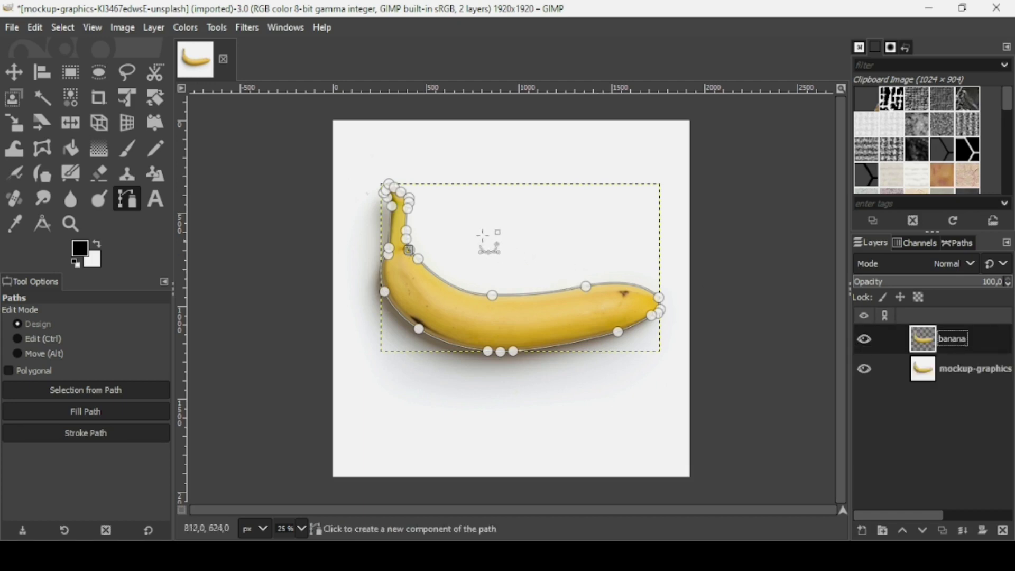
click(15, 72)
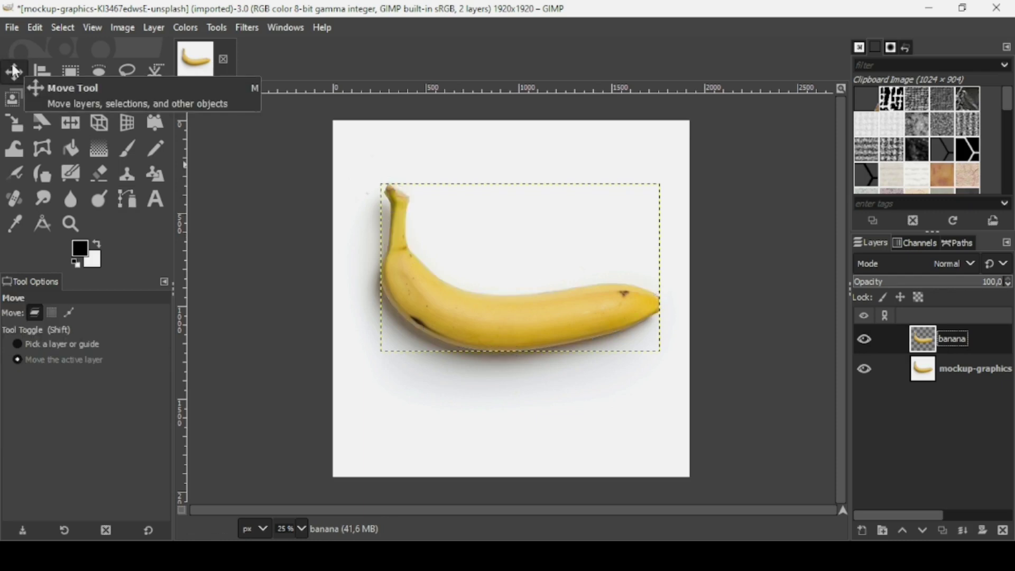
right_click(926, 353)
click(873, 262)
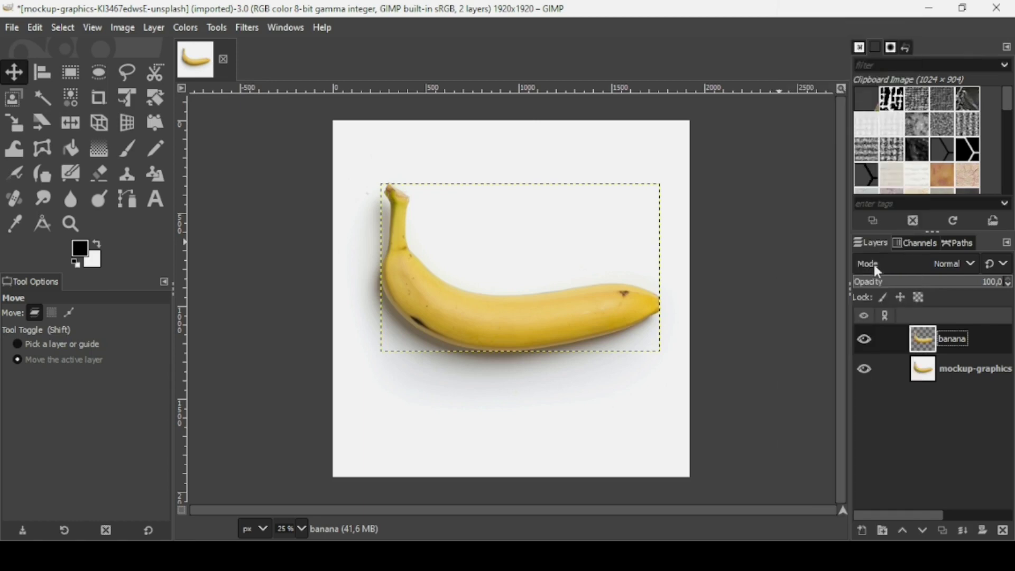
With the banana layer hidden, cover the original photo layer with plain light grey, and show the banana layer again.
click(864, 370)
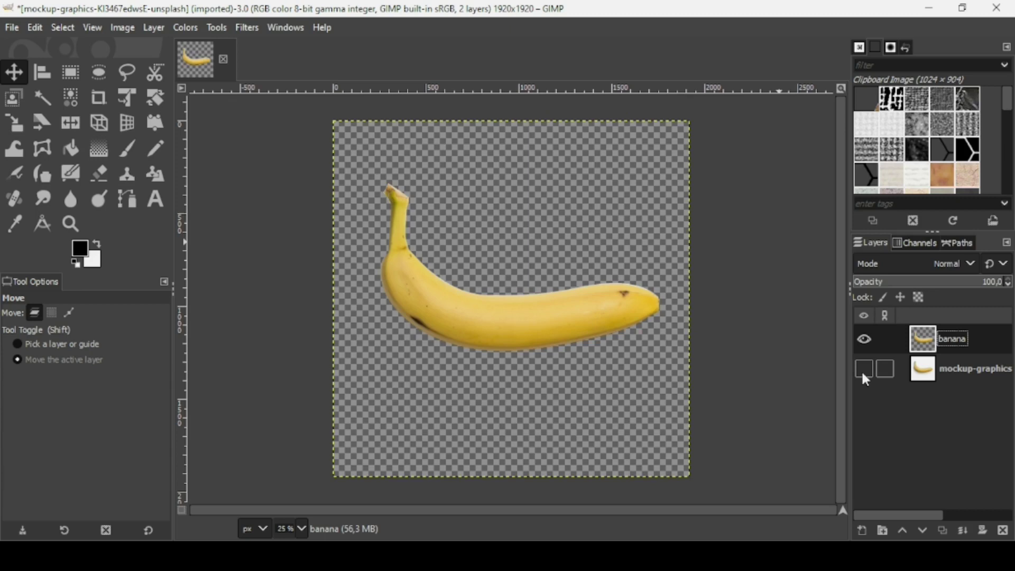
click(865, 369)
click(865, 339)
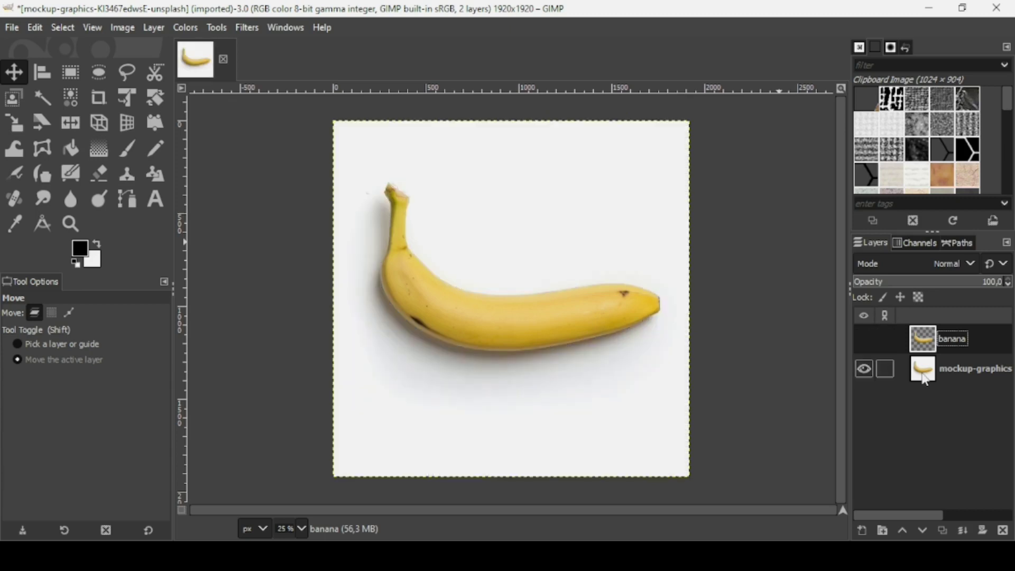
click(945, 372)
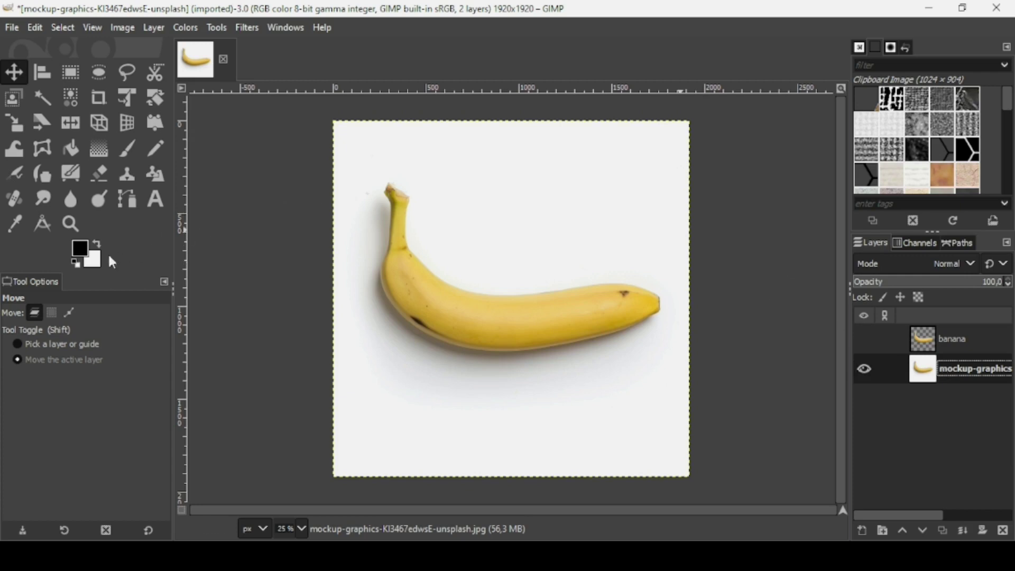
drag(486, 253, 498, 265)
key(Delete)
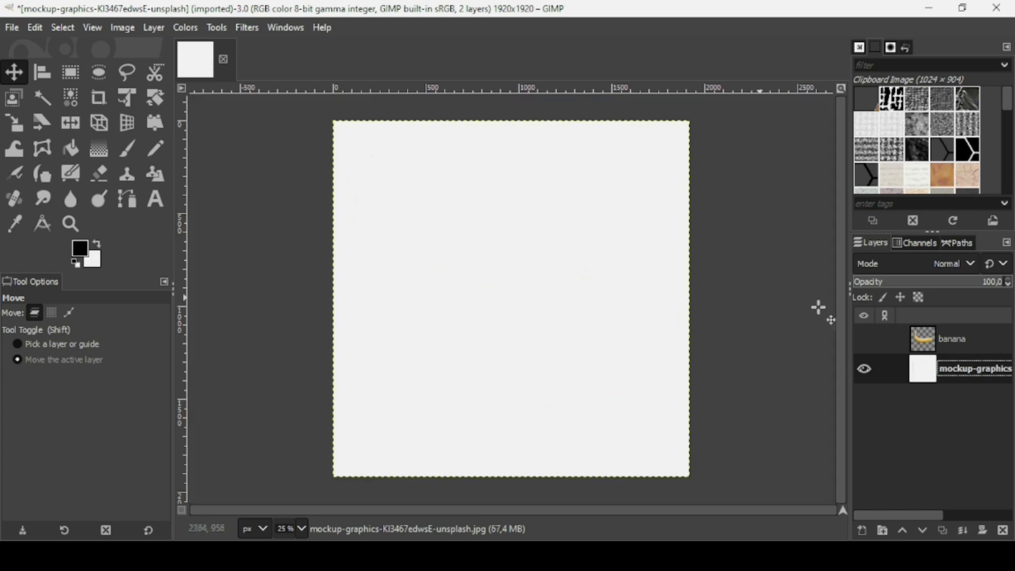
click(863, 341)
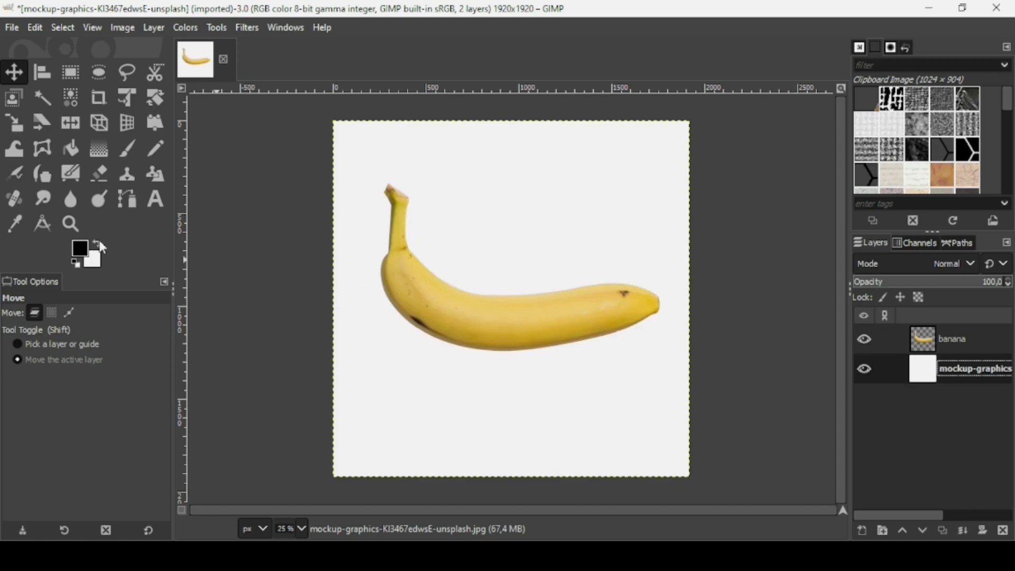
Add the text BANANA in black Poppins Bold in the empty area below the banana.
click(147, 206)
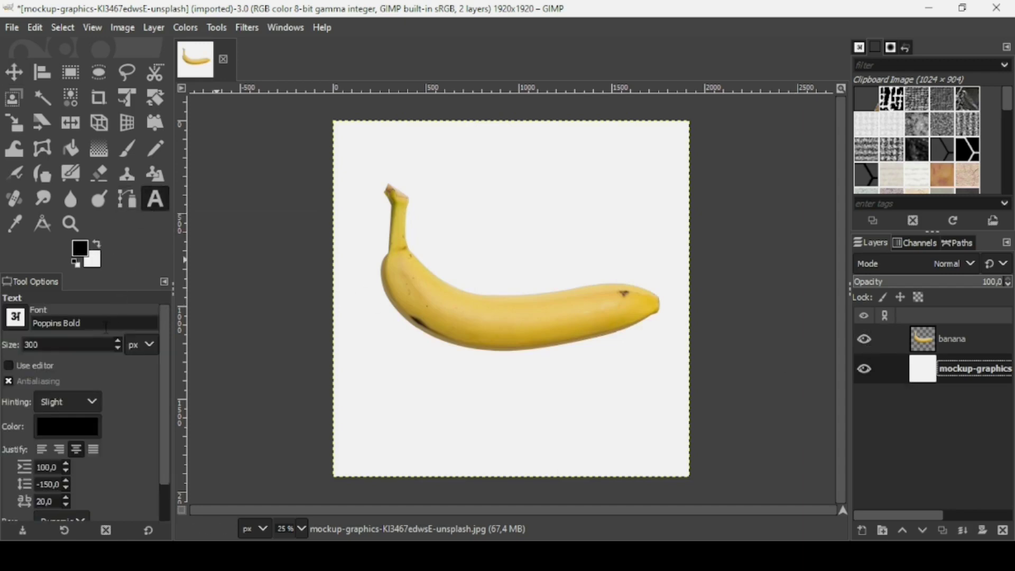
click(391, 386)
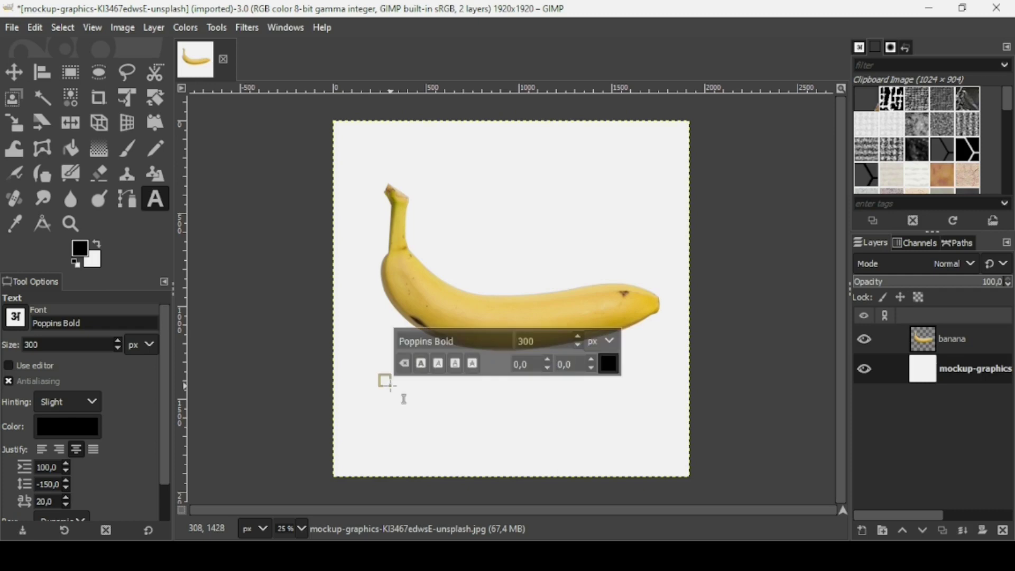
text(B)
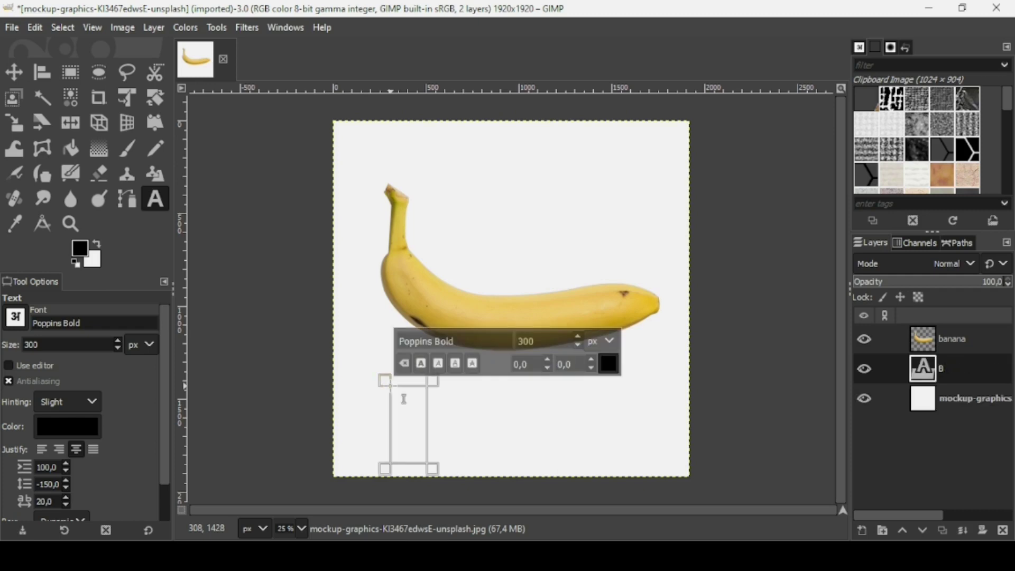
text(ANANA)
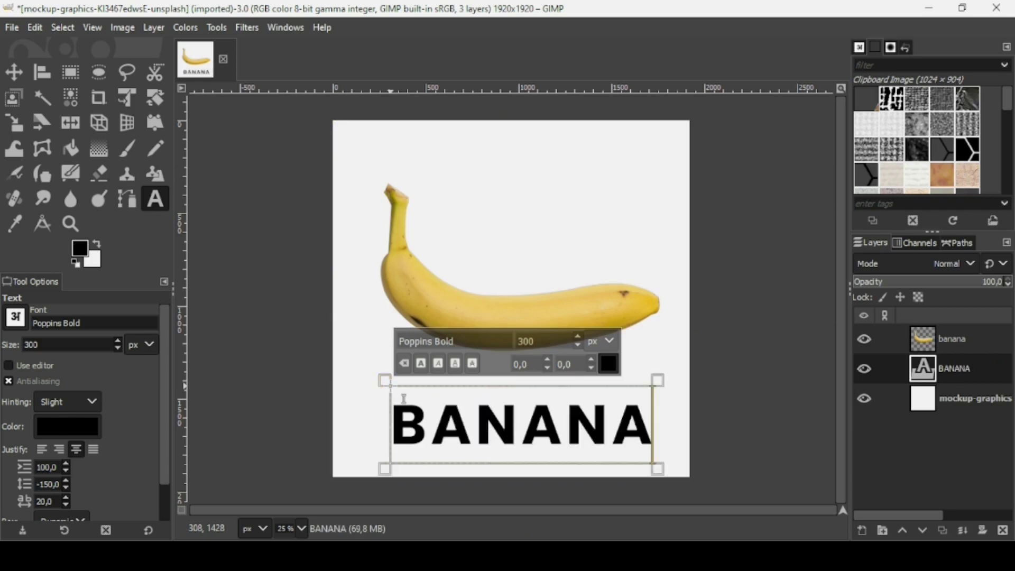
Set the font size of the whole BANANA text to 320 px.
key(ctrl+a)
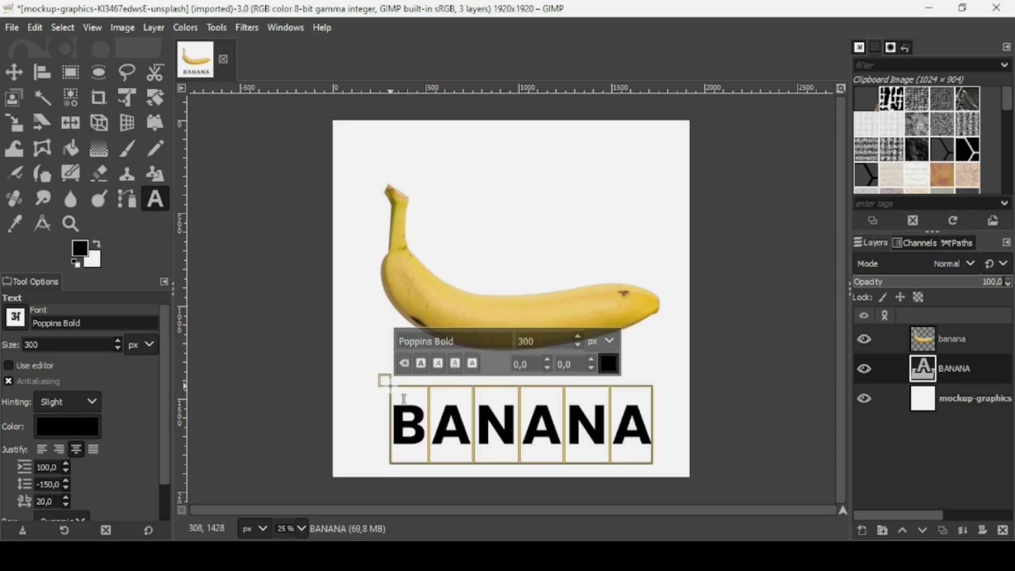
click(545, 338)
text(3)
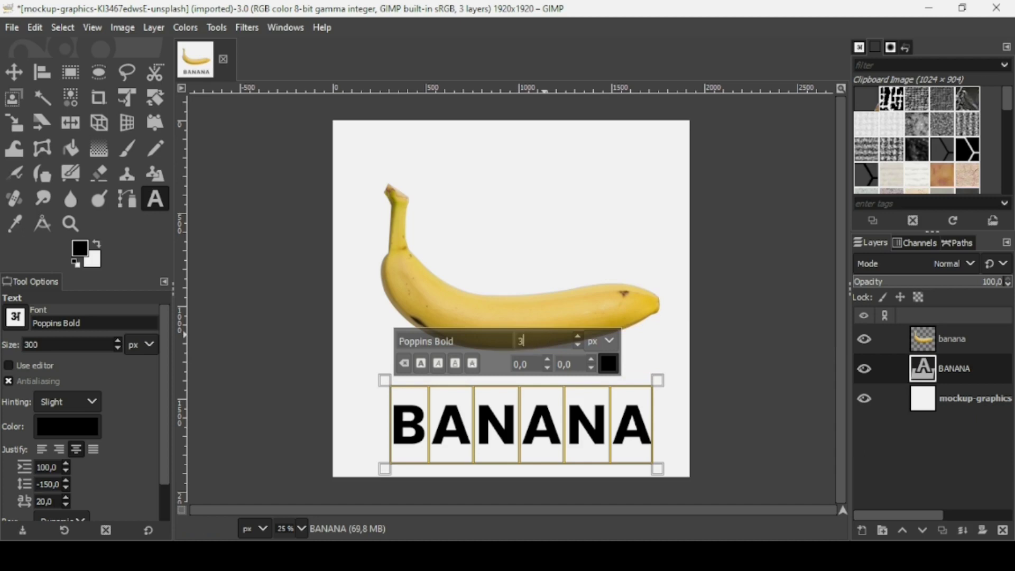
text(20)
key(Return)
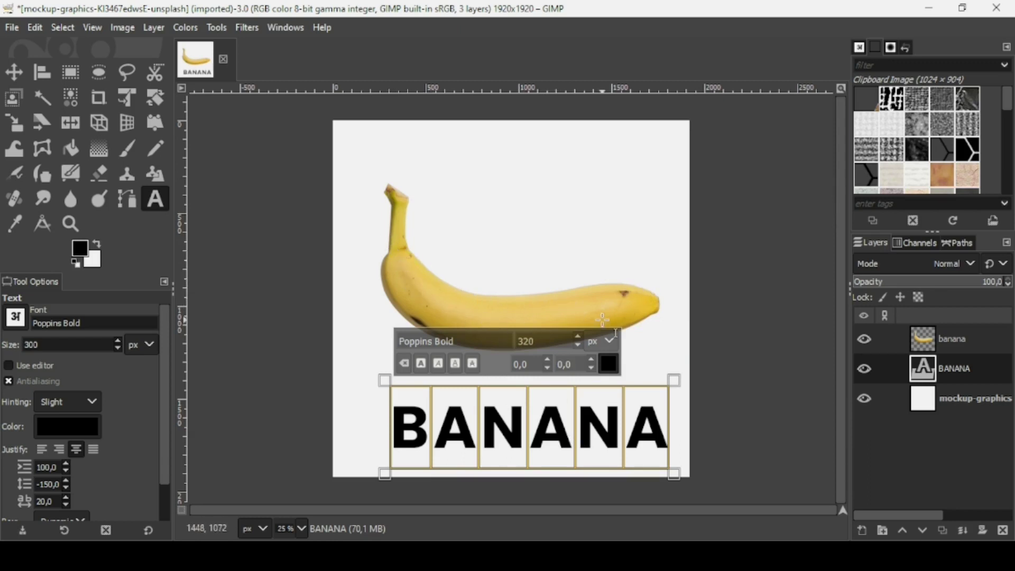
Draw a curved path along the middle of the banana from the stem's base to the tip, following its bend.
click(126, 200)
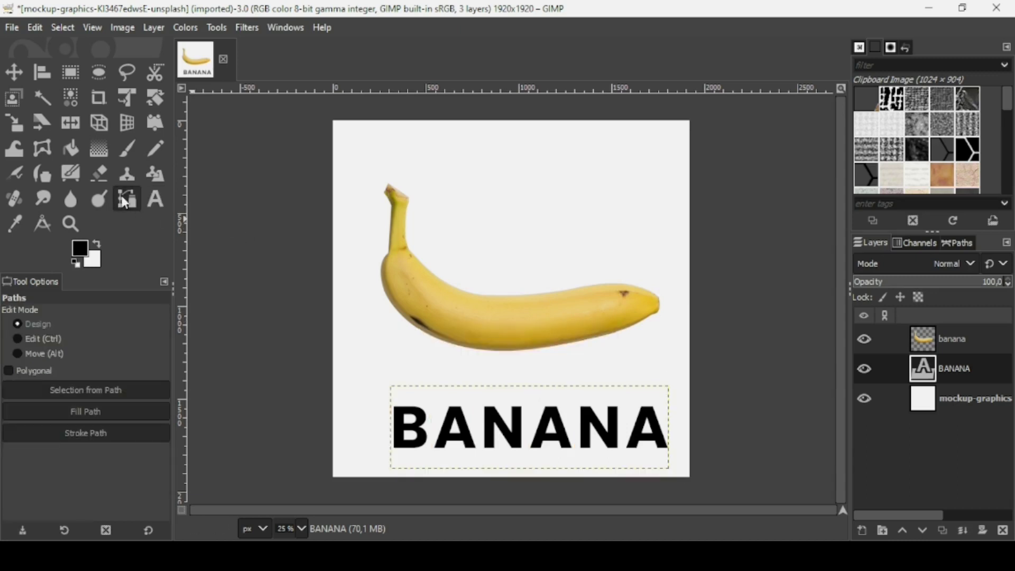
click(396, 250)
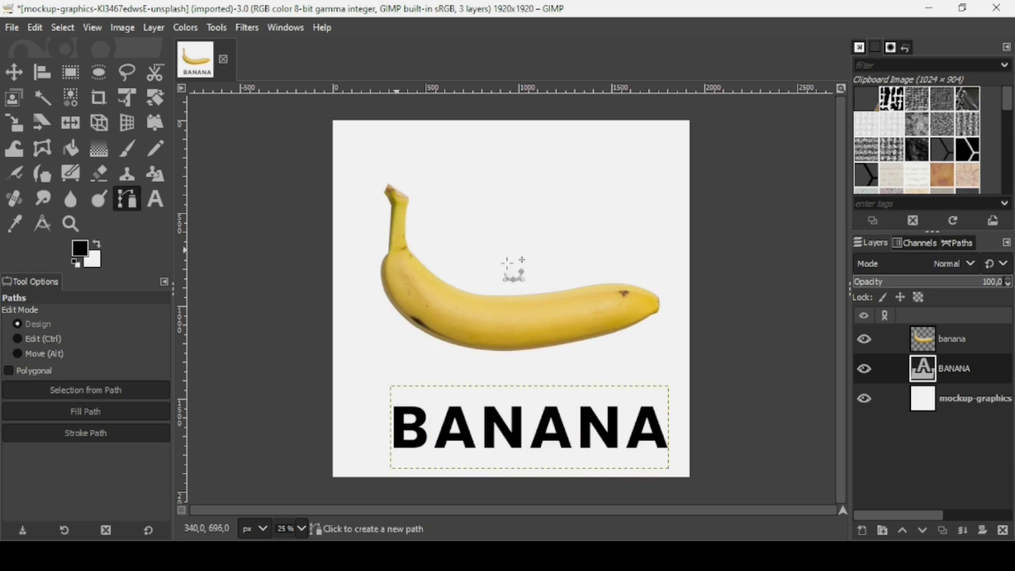
click(655, 301)
drag(550, 280, 548, 344)
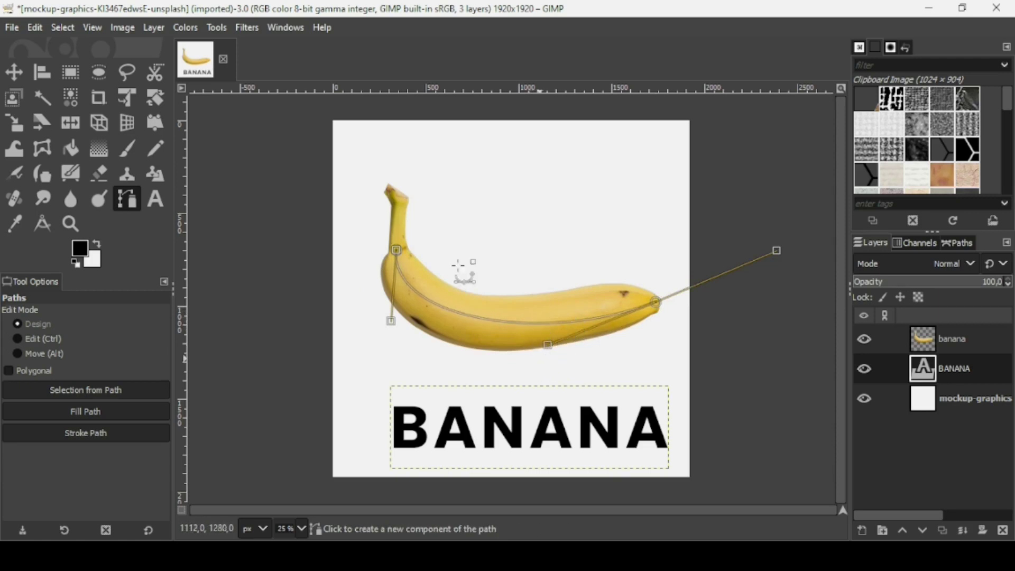
click(14, 72)
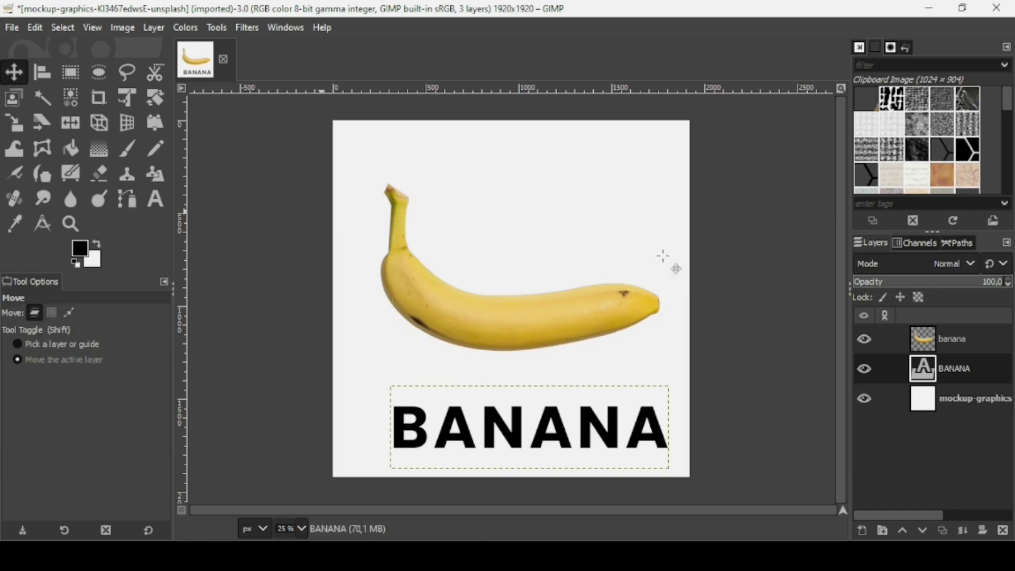
Check the new curved path against the banana by showing and hiding it, and return to the layer list.
click(969, 242)
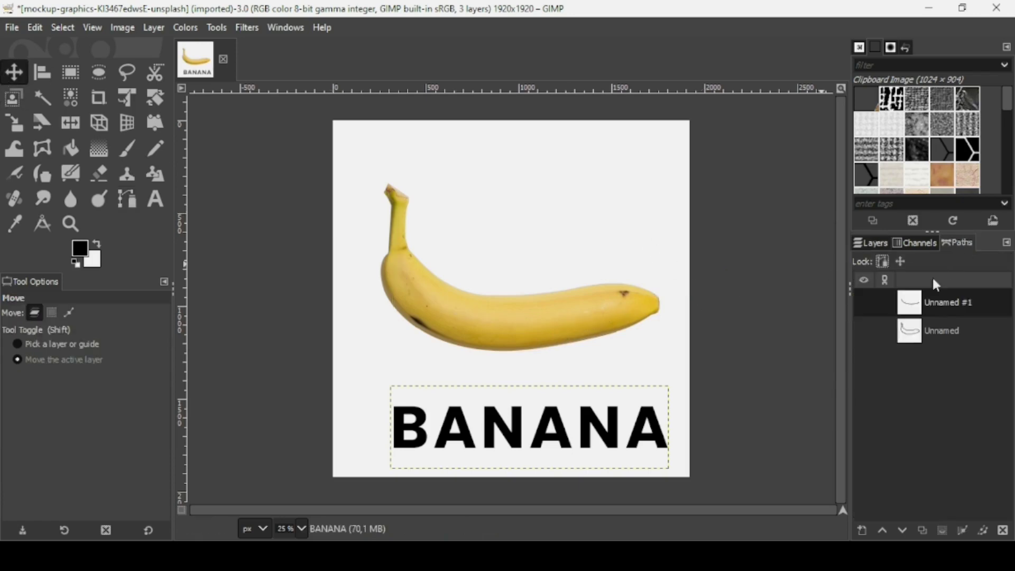
click(865, 303)
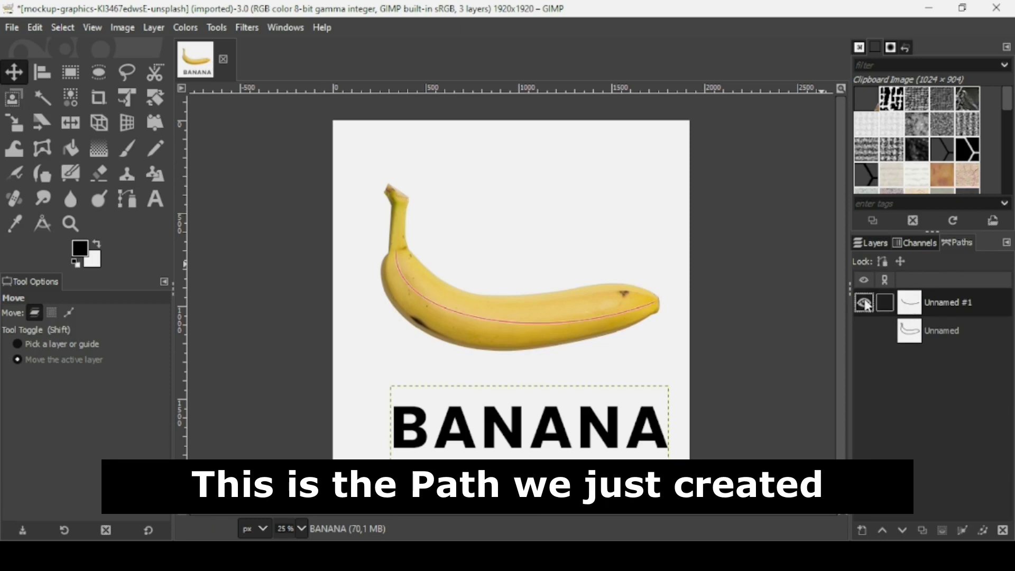
click(865, 304)
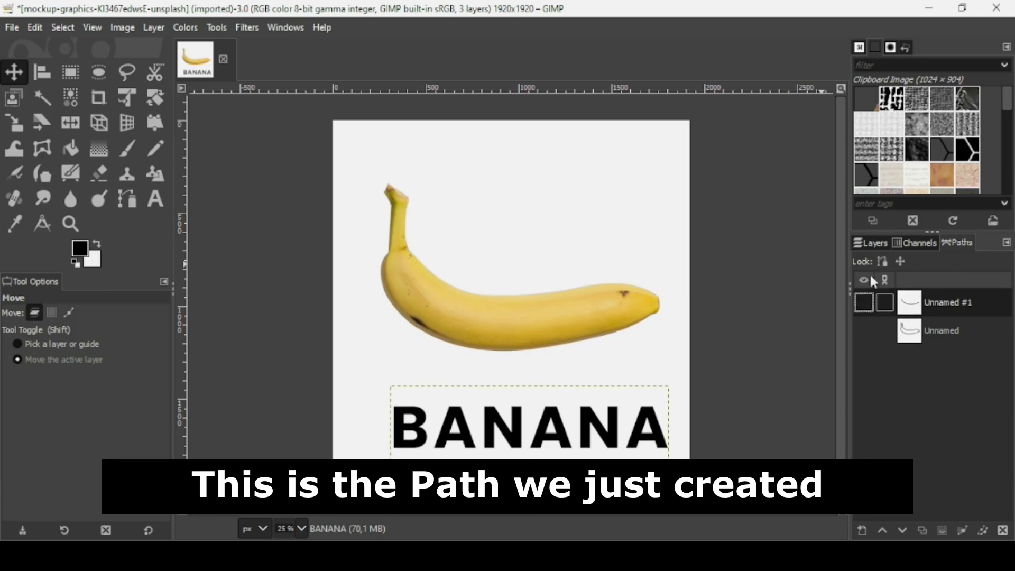
click(875, 242)
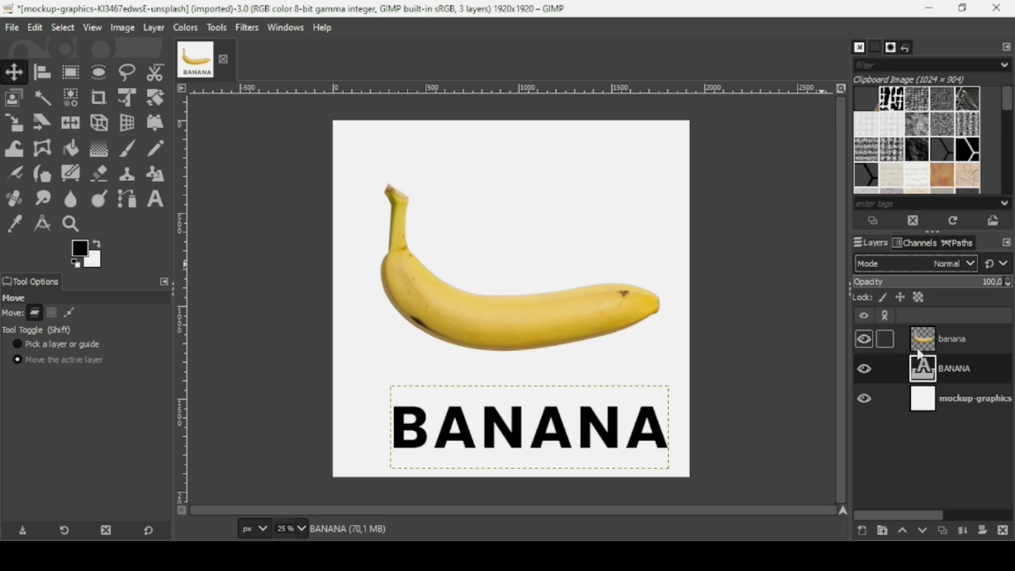
Run Text along Path on the BANANA text layer to bend its letter outlines along the banana's curved path.
click(861, 369)
click(859, 370)
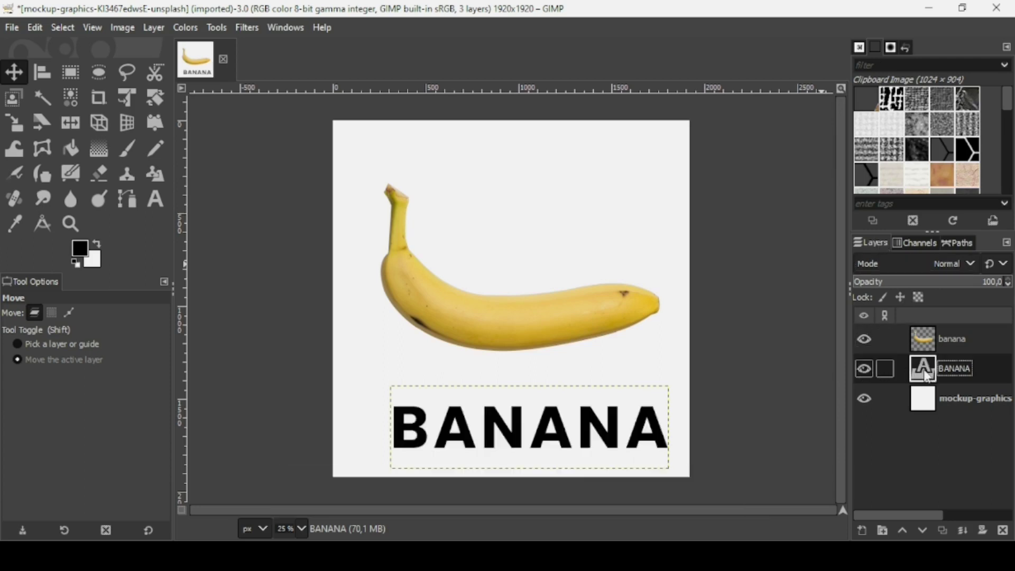
right_click(926, 373)
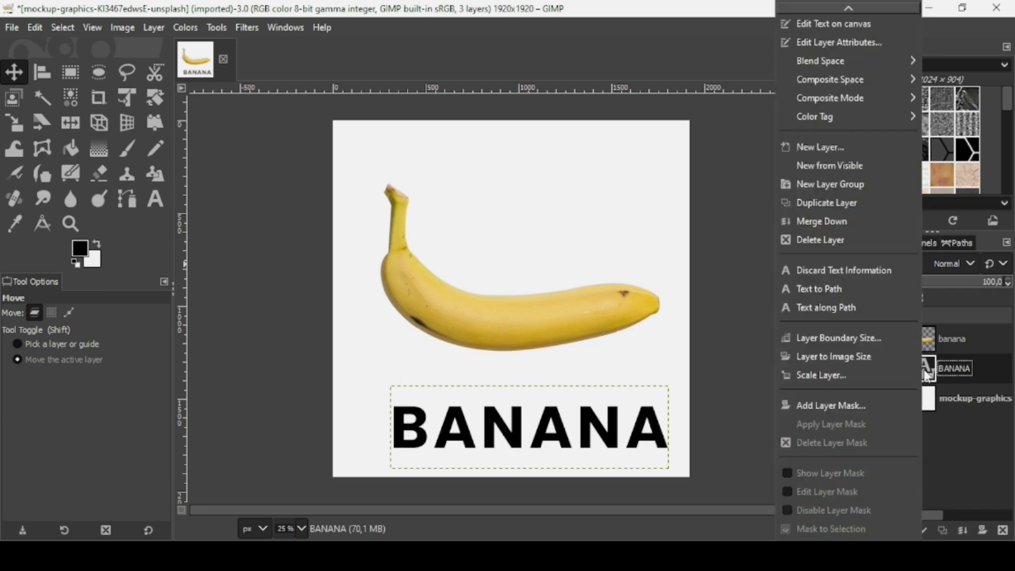
click(862, 311)
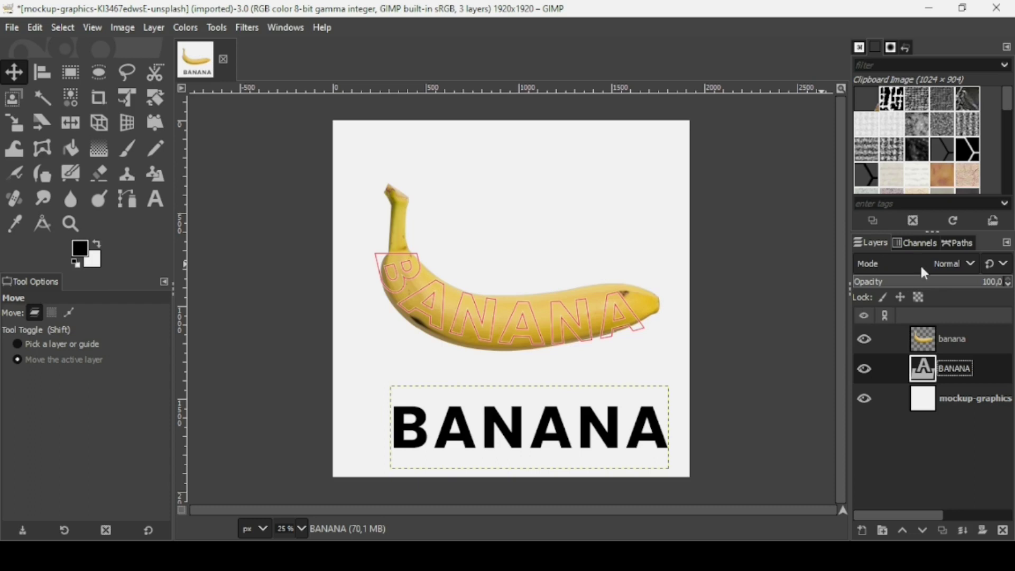
Check the curved letter path by hiding and showing it, and activate the Paths tool for it.
click(963, 243)
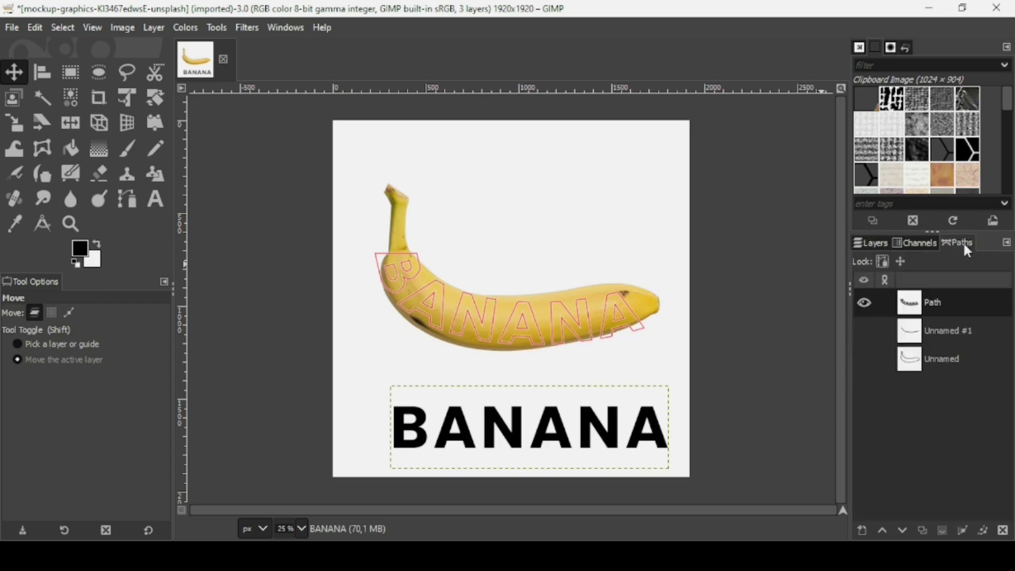
click(862, 305)
click(862, 304)
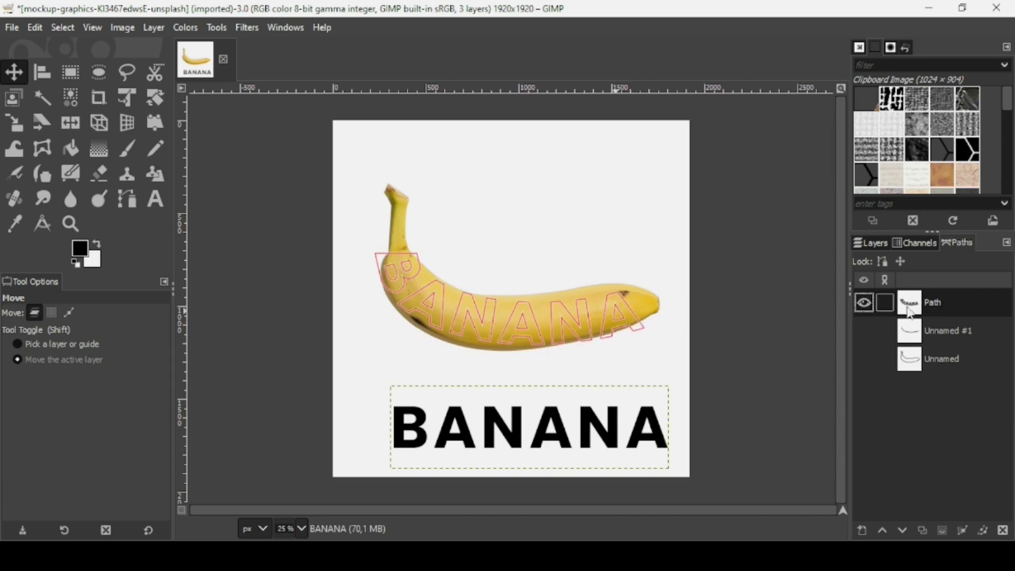
key(b)
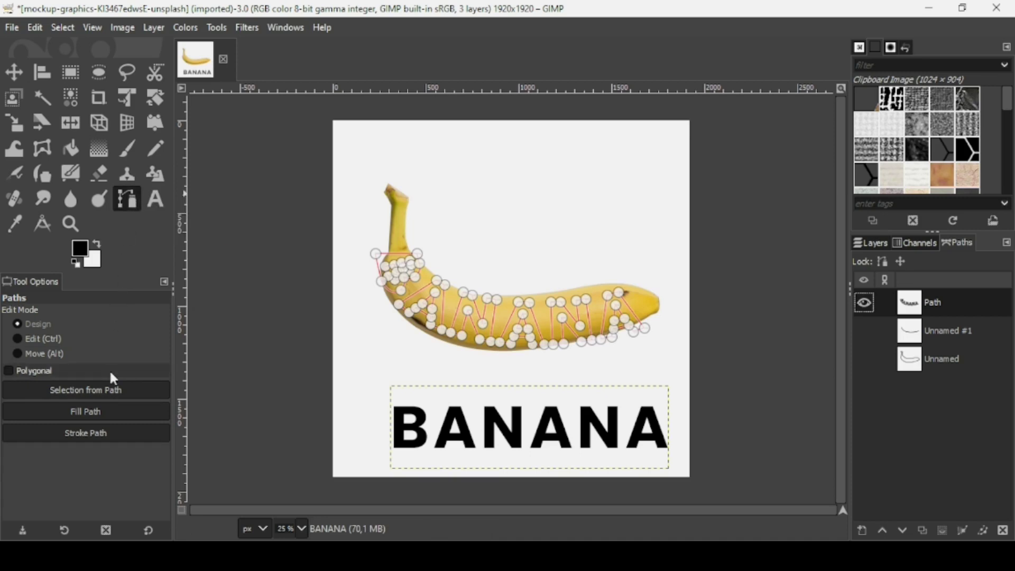
Create a new 1920 x 1920 px transparent layer directly above the banana layer.
click(873, 241)
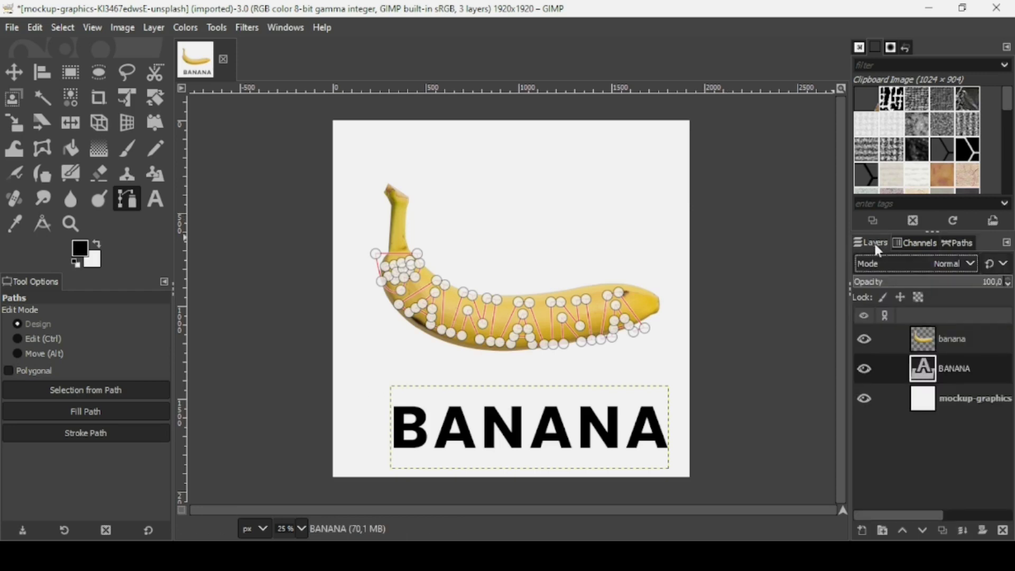
click(923, 346)
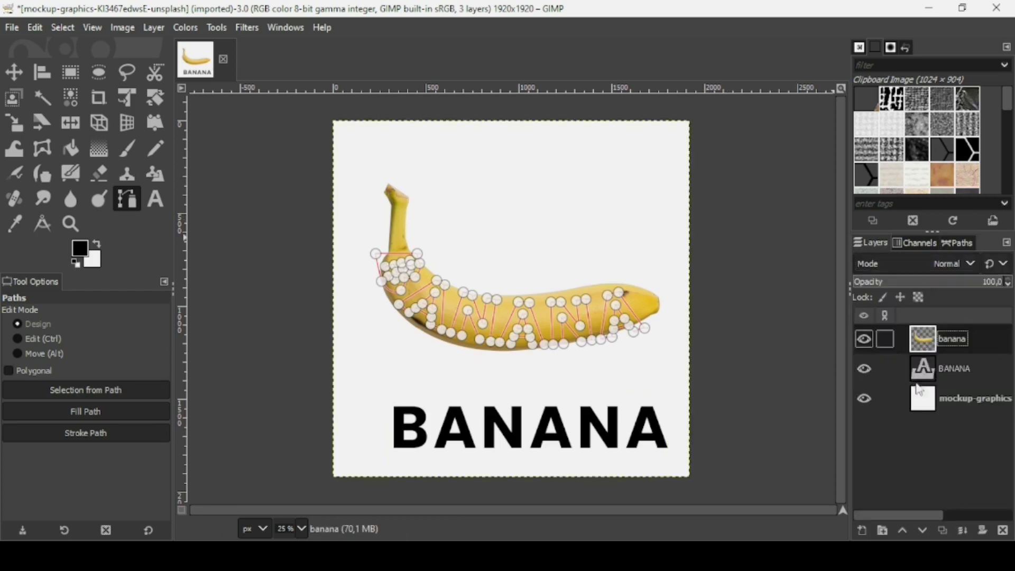
click(861, 531)
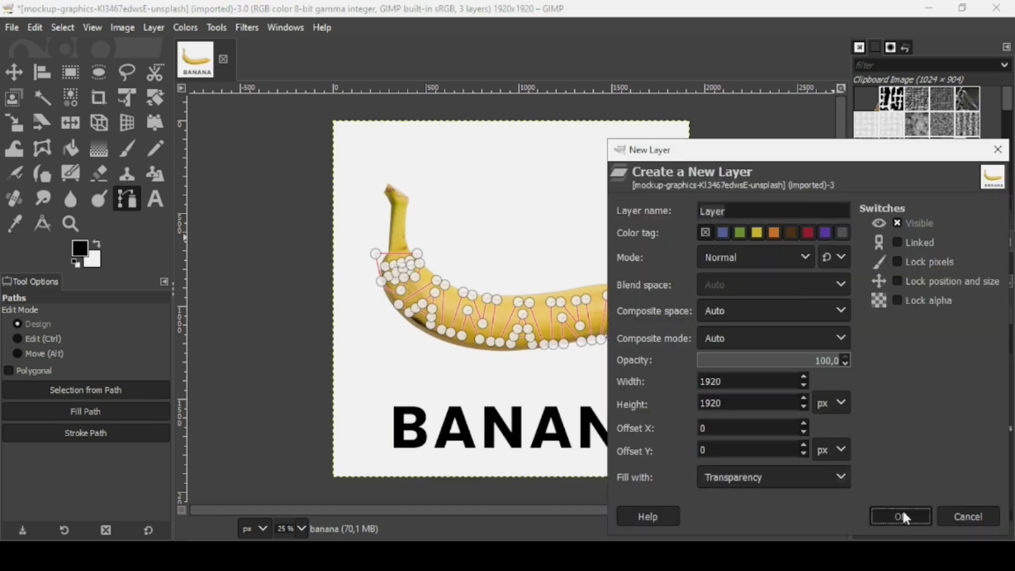
click(903, 513)
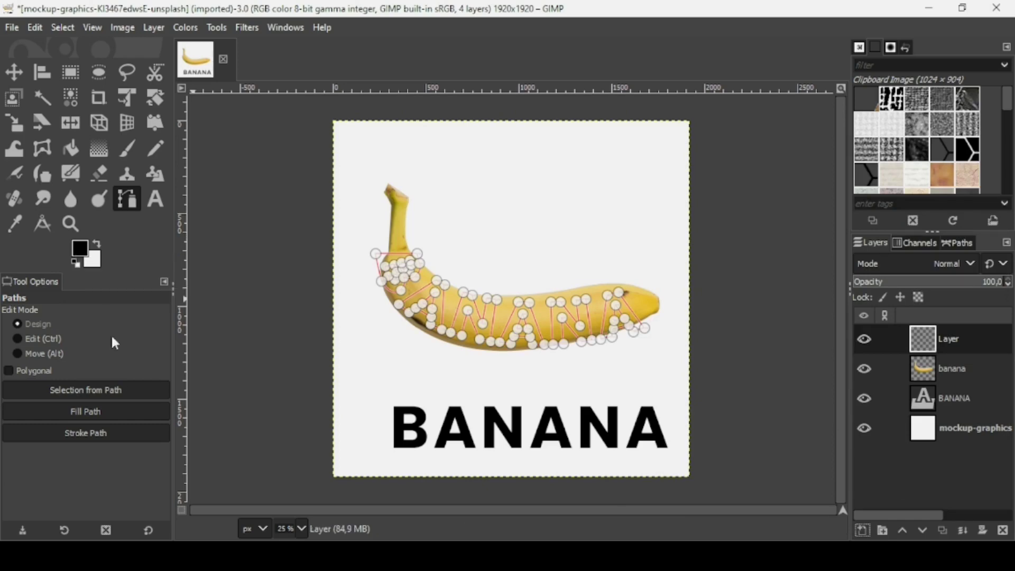
Fill the curved letter path with antialiased solid black on the new layer, and hide the path outline.
click(117, 414)
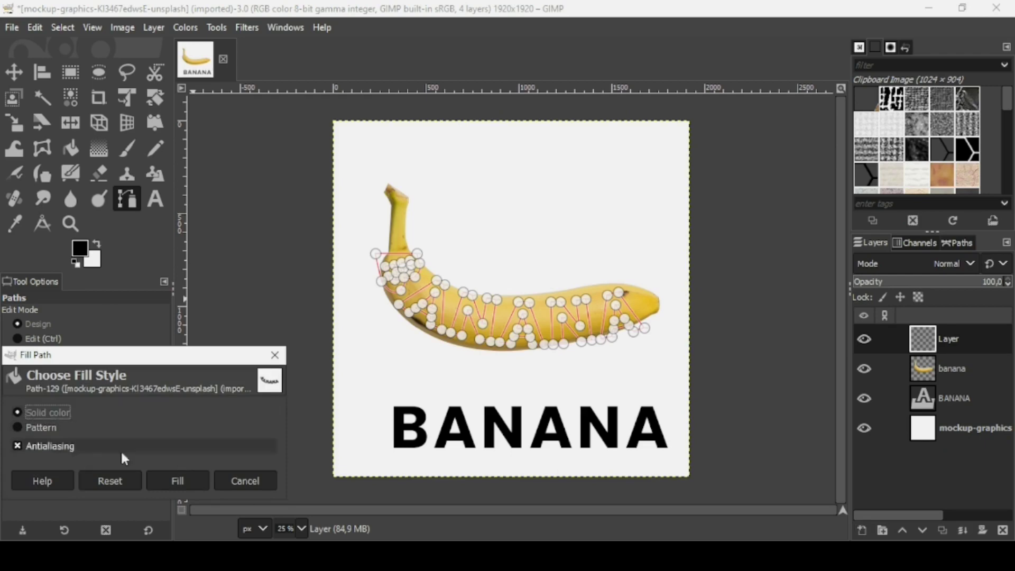
click(183, 479)
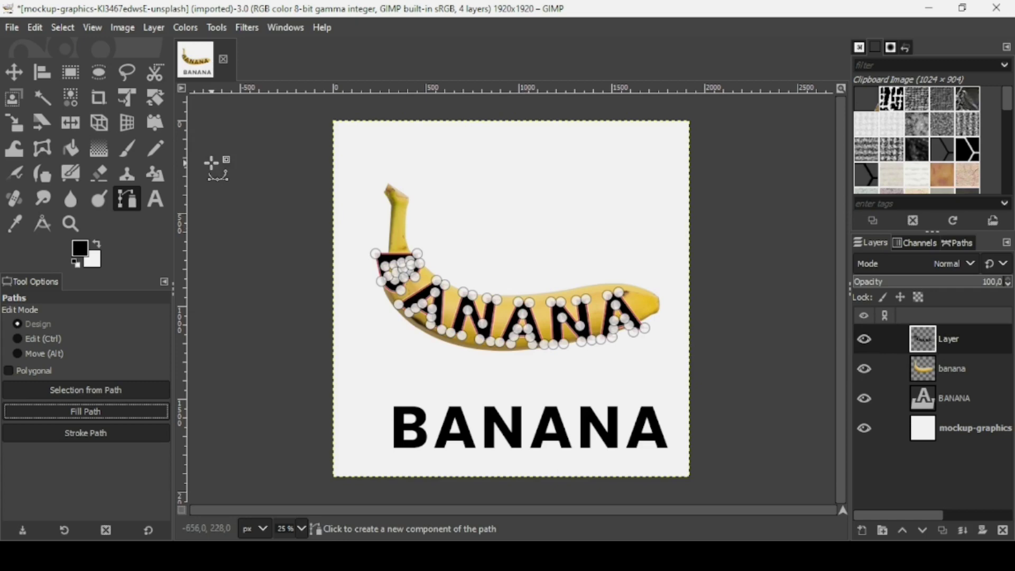
click(9, 79)
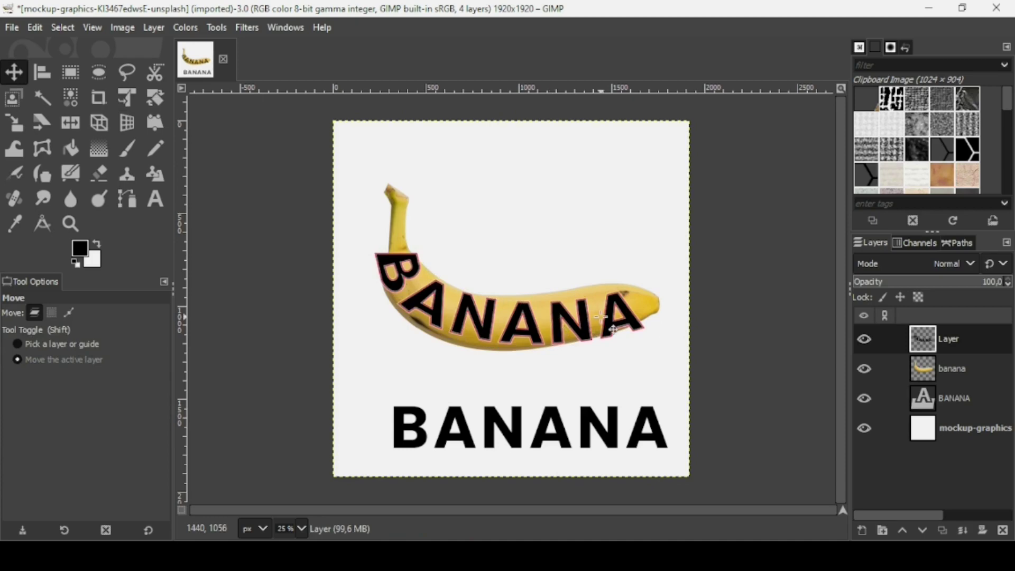
click(958, 243)
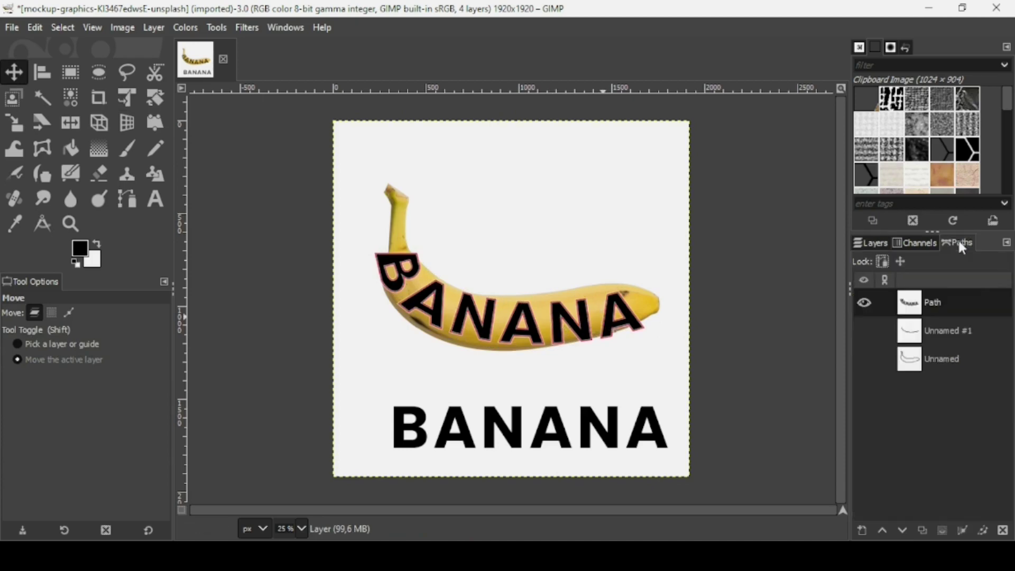
click(865, 302)
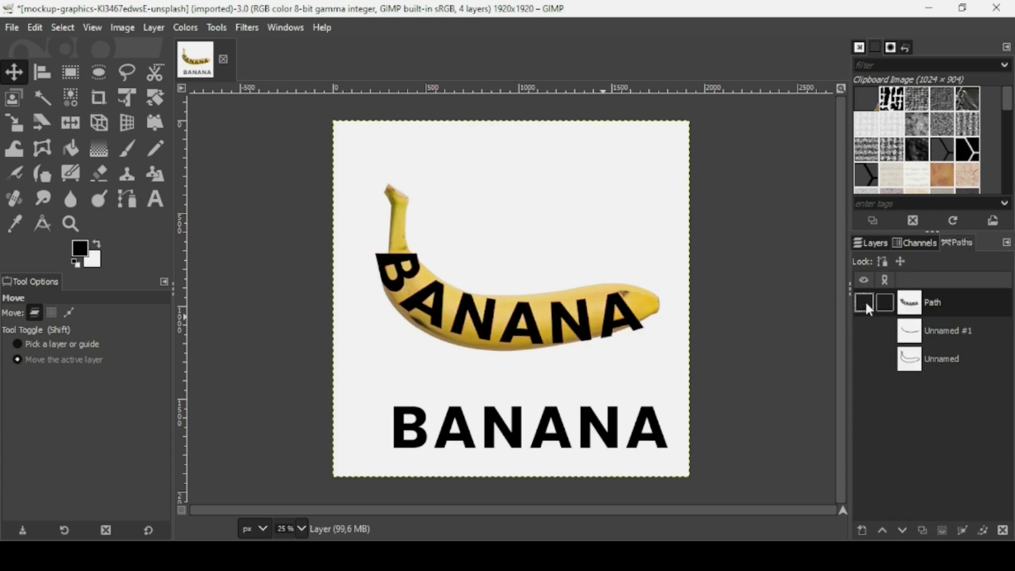
click(880, 244)
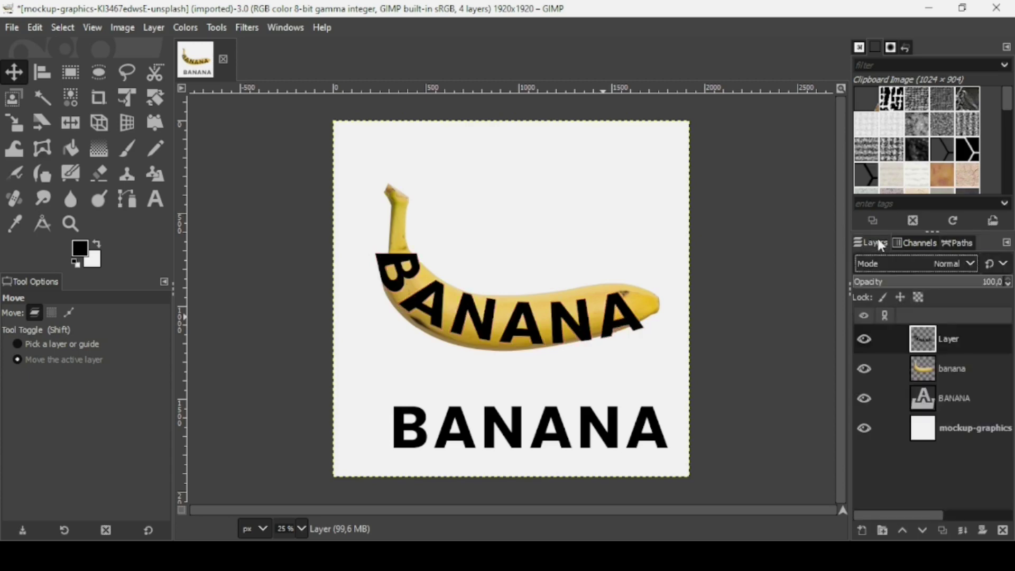
Delete the straight BANANA text layer and move the curved lettering slightly down and right on the fruit.
click(936, 399)
click(862, 399)
click(863, 399)
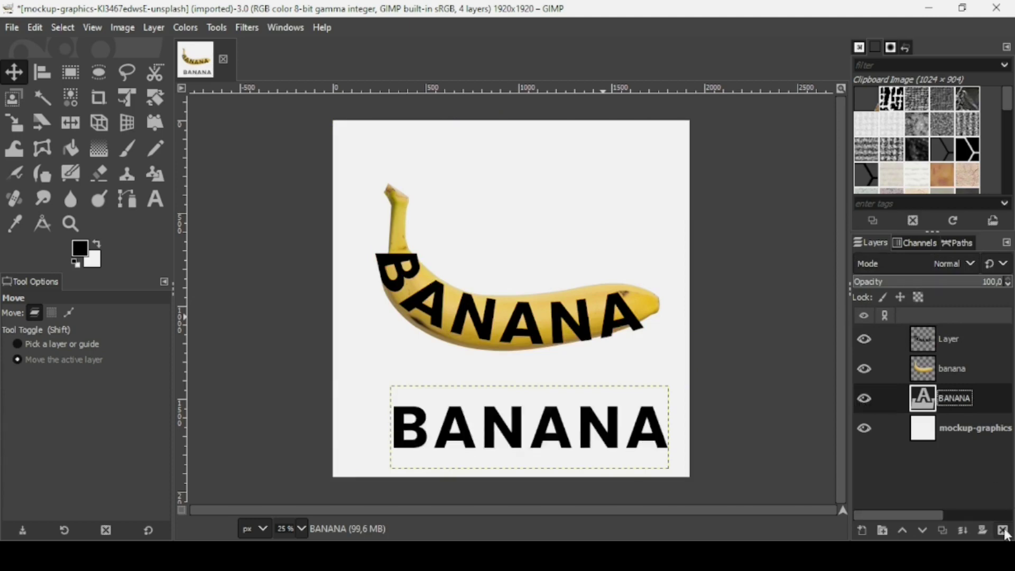
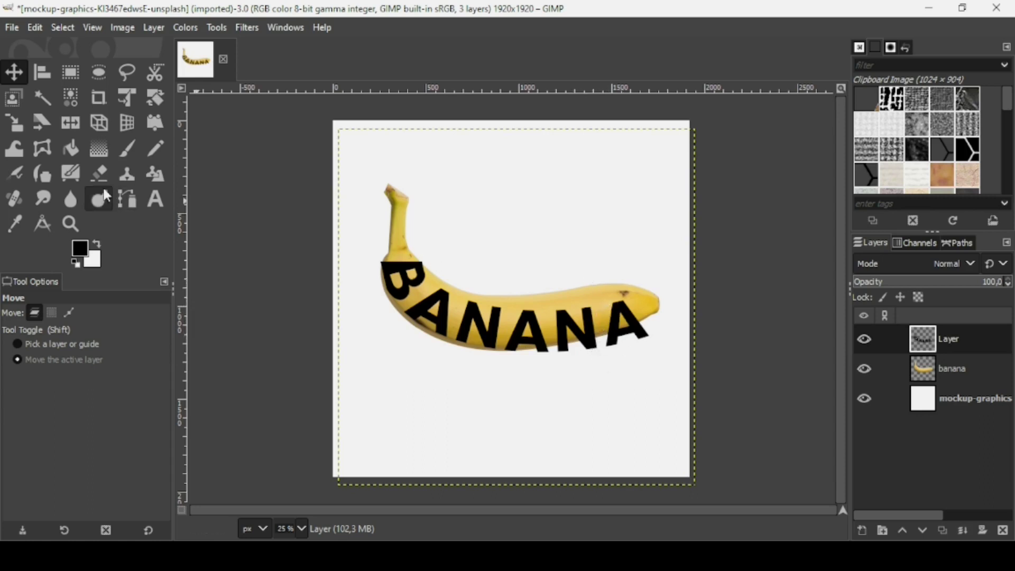
Push the curved letters upward inside the banana's outline with Warp Transform, moving pixels at size 628.51 and then 382.53.
click(17, 145)
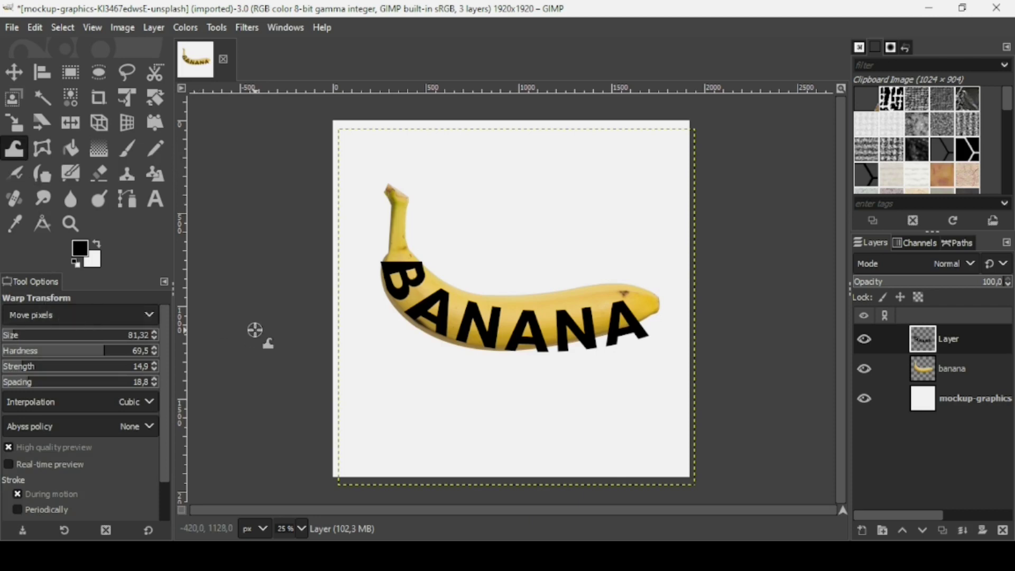
click(77, 341)
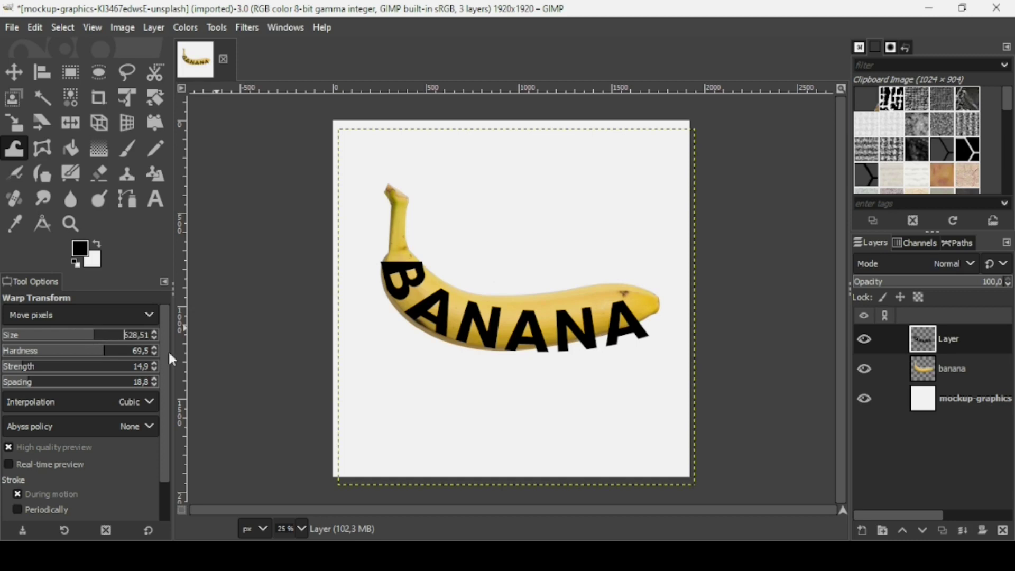
scroll(161, 402, down, 2)
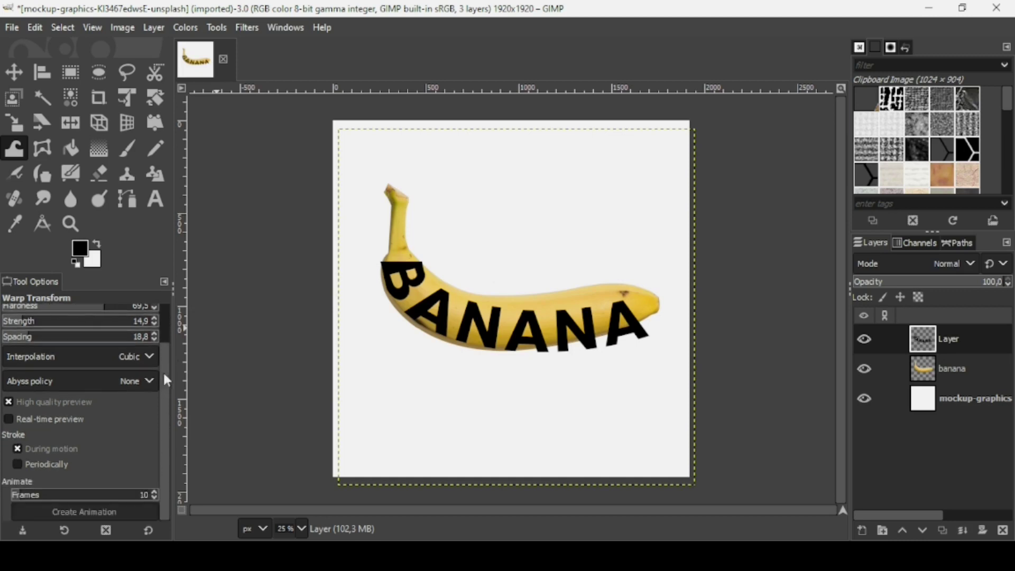
scroll(165, 370, up, 2)
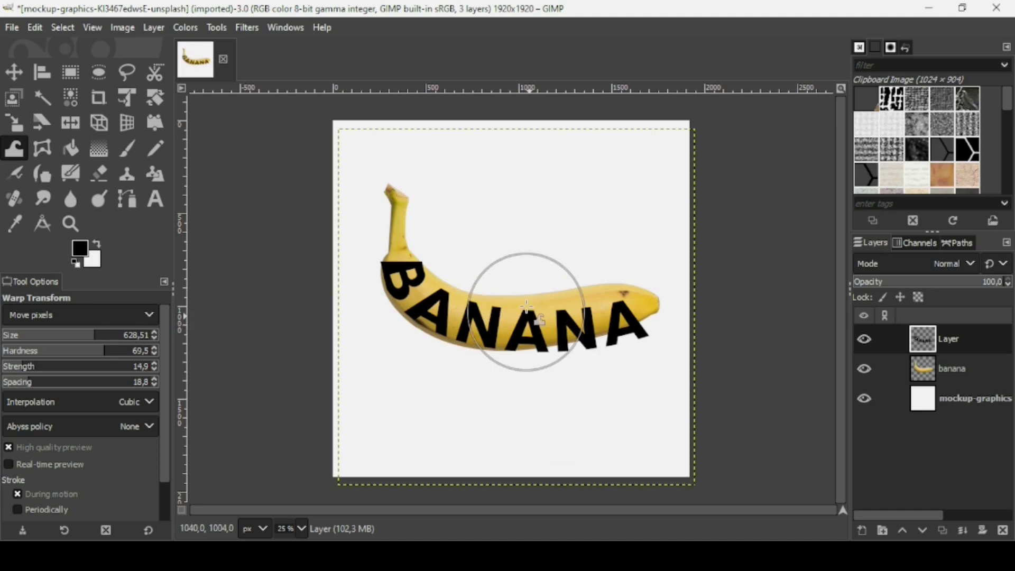
drag(527, 305, 527, 294)
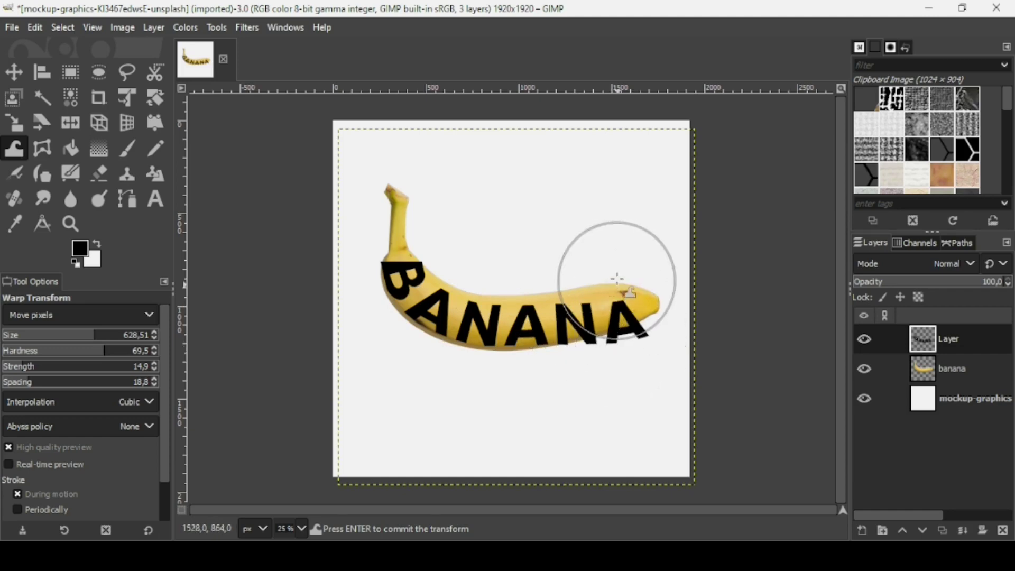
drag(623, 302, 623, 292)
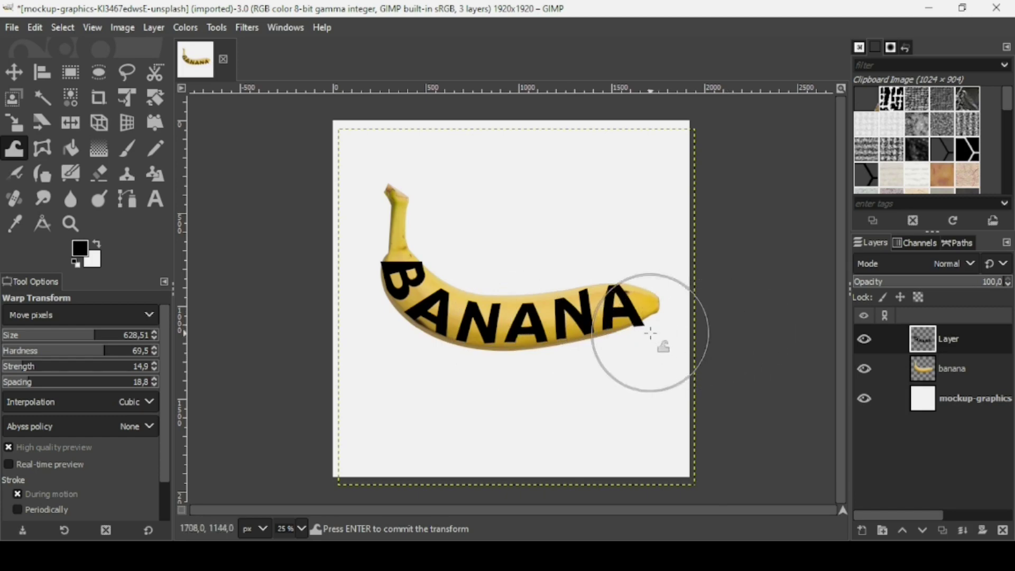
click(58, 333)
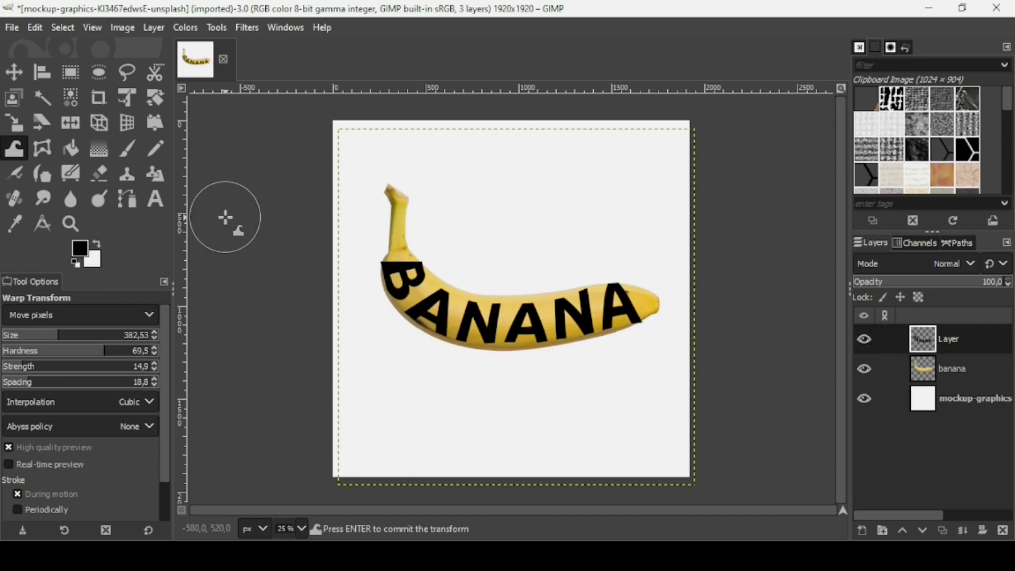
click(20, 78)
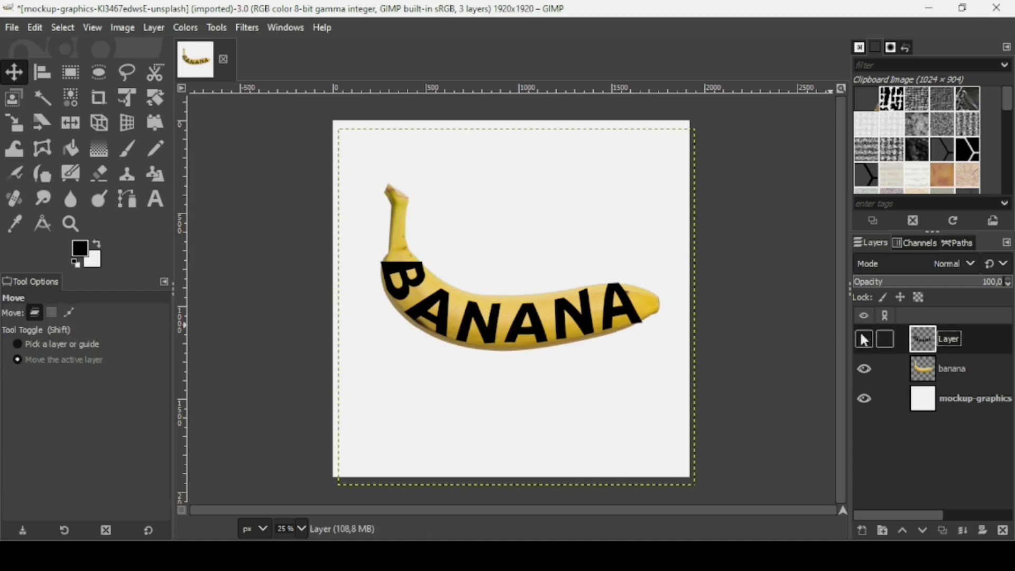
Duplicate the banana layer with the lettering layer hidden, and show the lettering again.
click(864, 339)
click(921, 370)
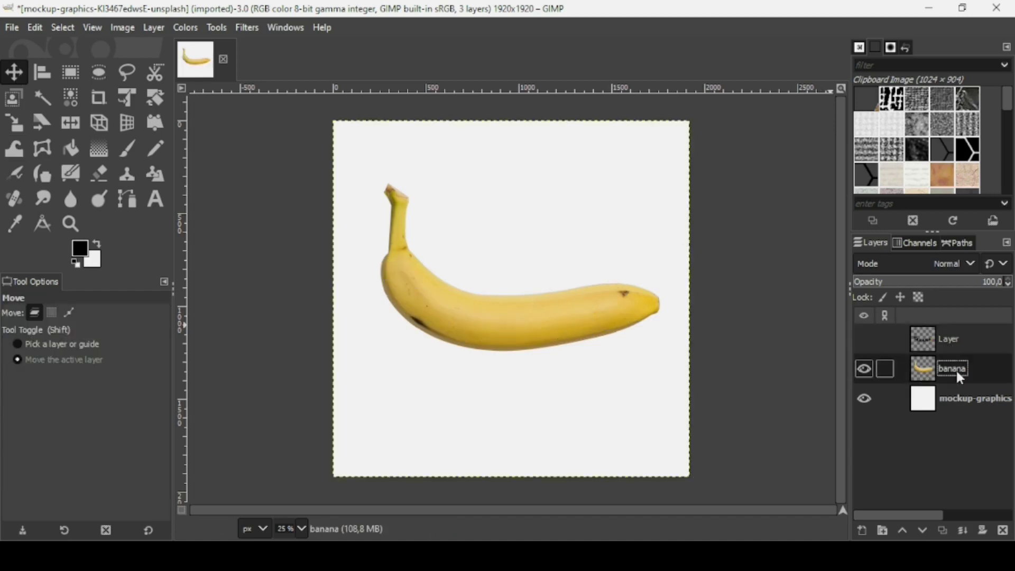
click(943, 531)
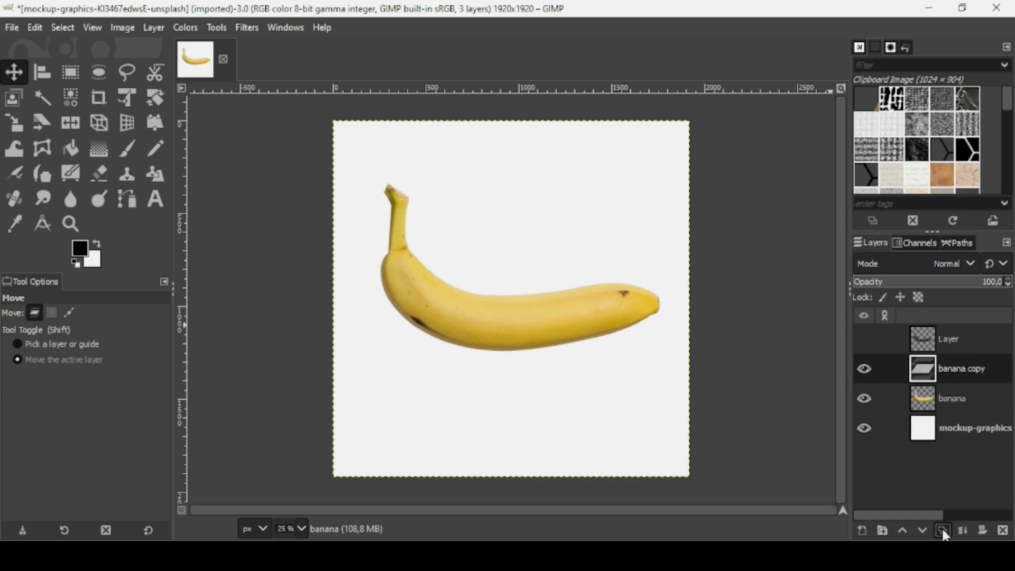
click(864, 339)
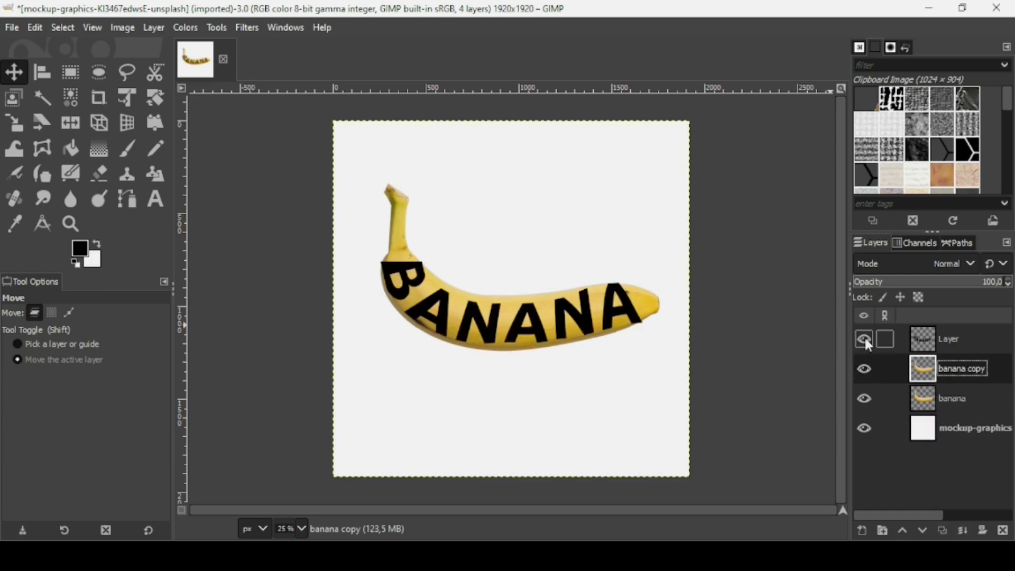
Create a selection from the lettering layer's alpha and hide that layer.
click(914, 339)
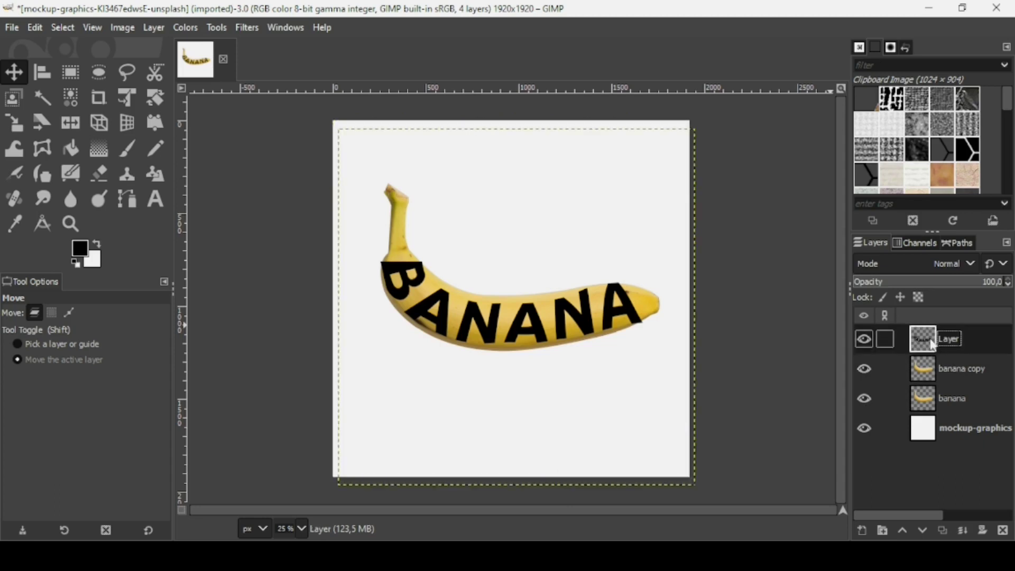
right_click(930, 345)
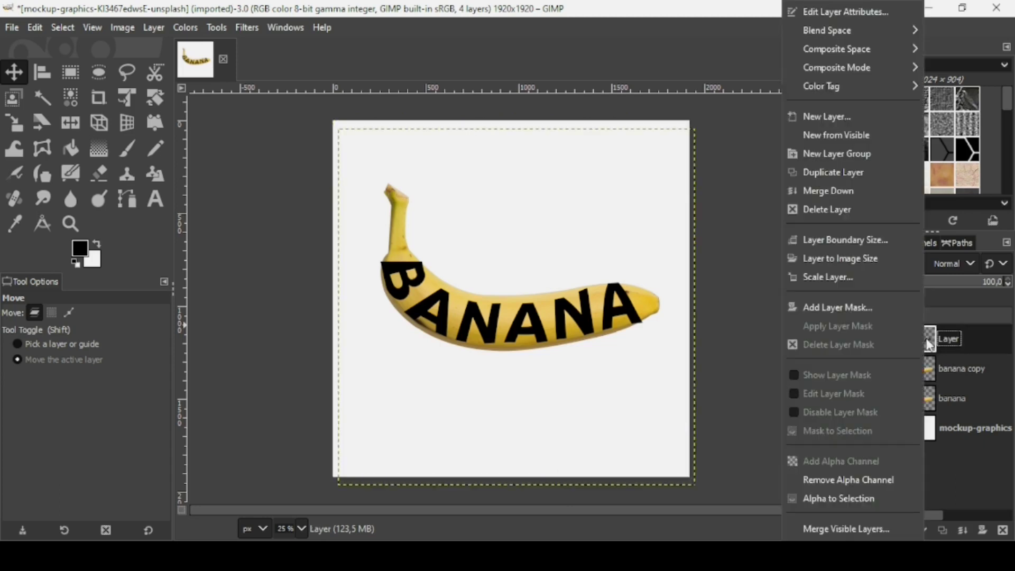
click(850, 497)
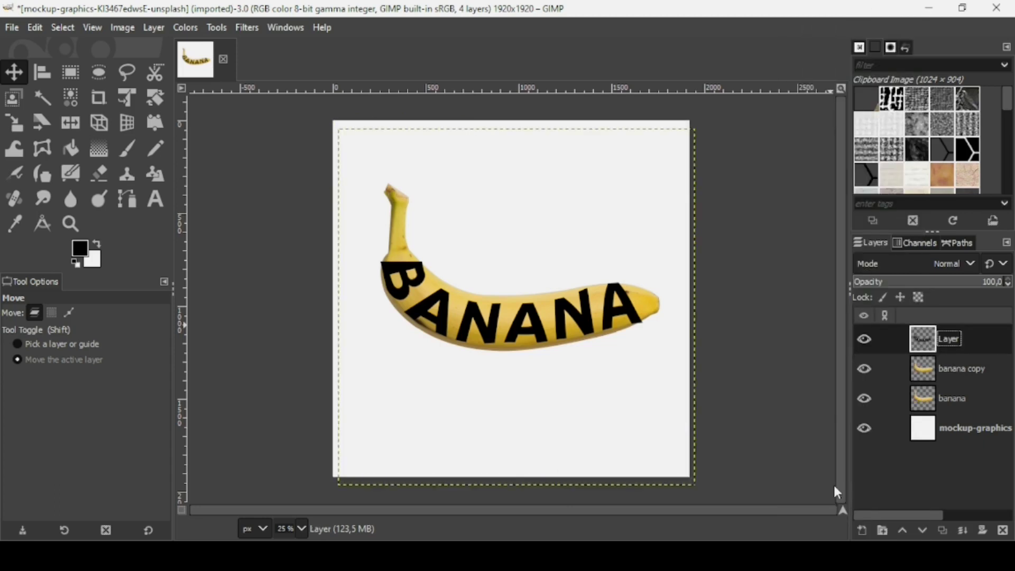
click(864, 340)
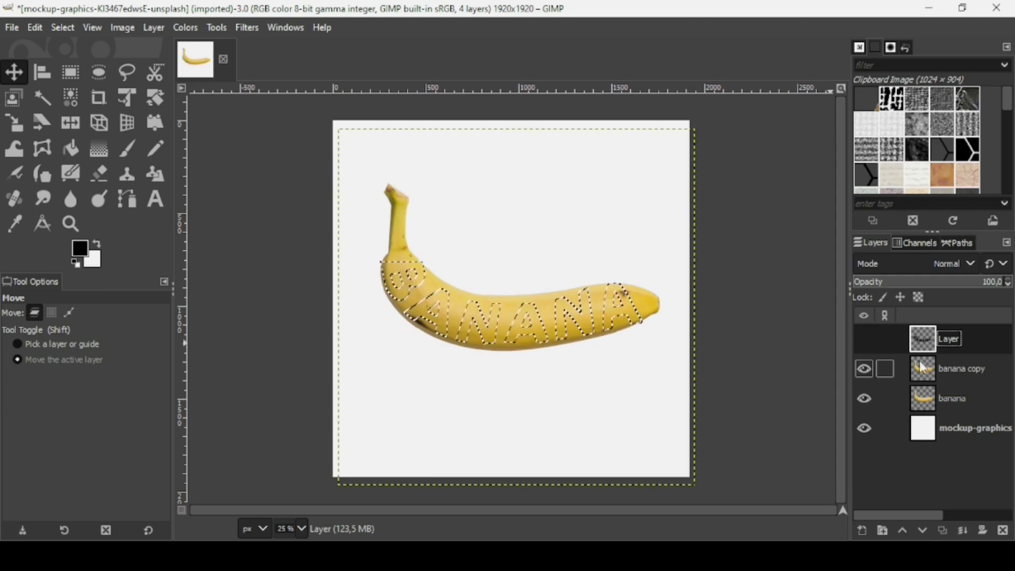
Add a layer mask initialized to the selection on the banana copy layer, and check the masked letters with the banana layer briefly hidden.
click(930, 373)
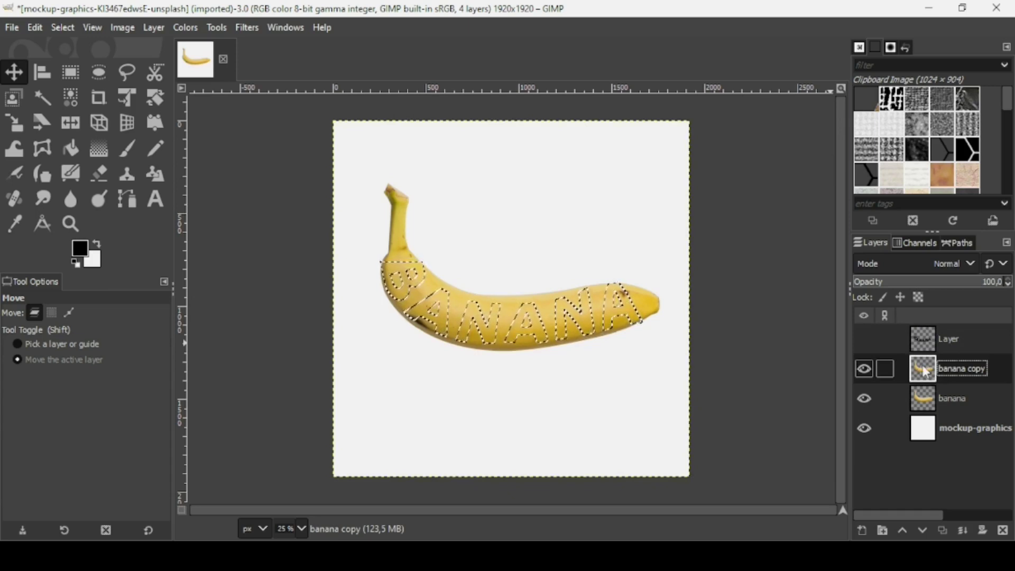
right_click(925, 372)
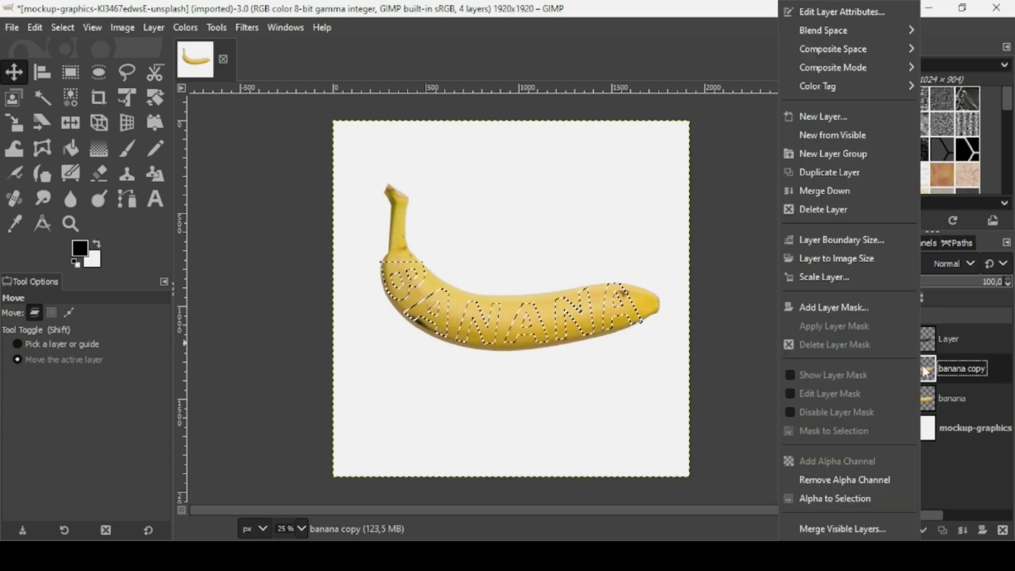
click(874, 311)
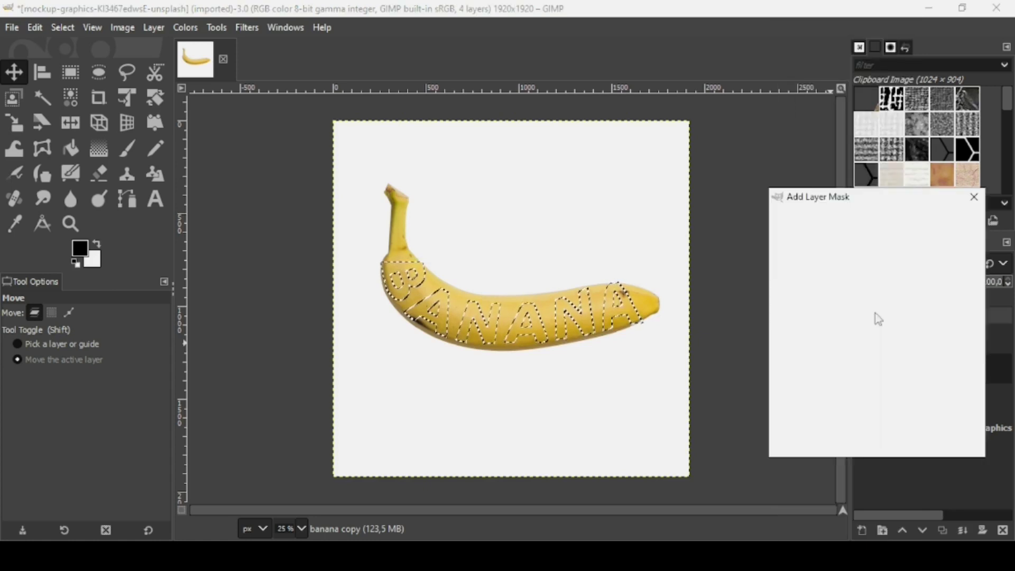
click(862, 331)
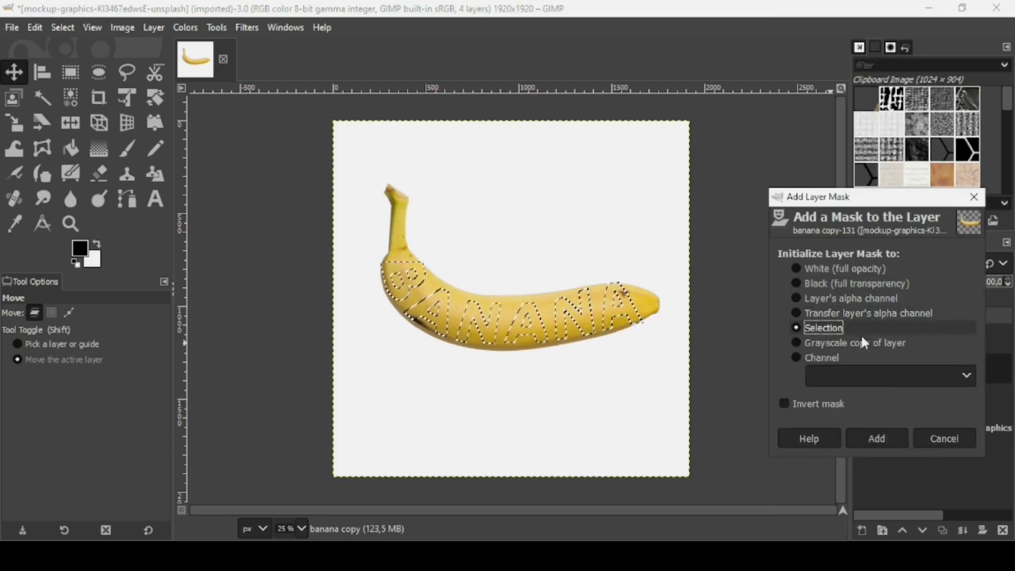
click(881, 437)
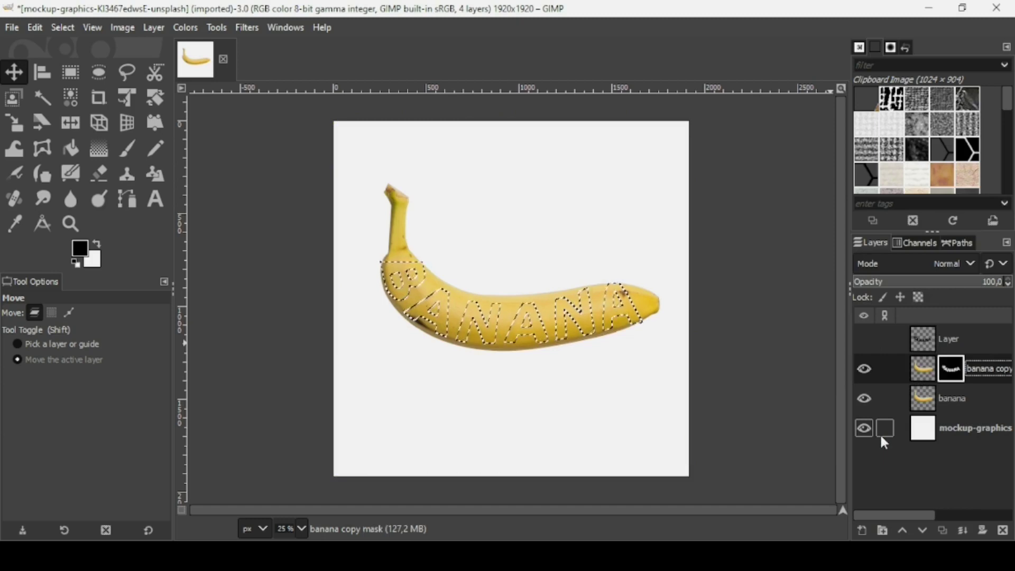
click(865, 399)
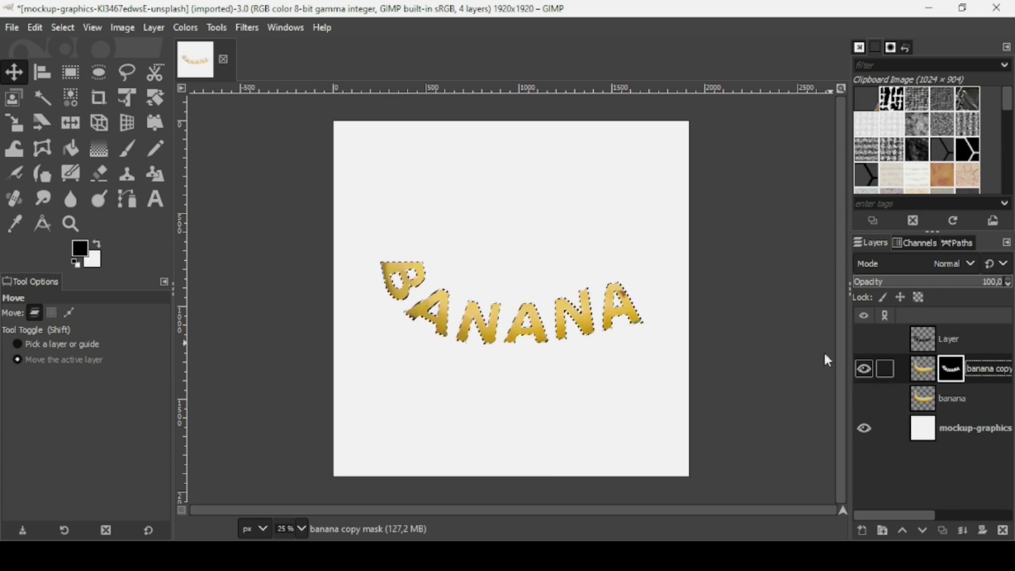
click(868, 397)
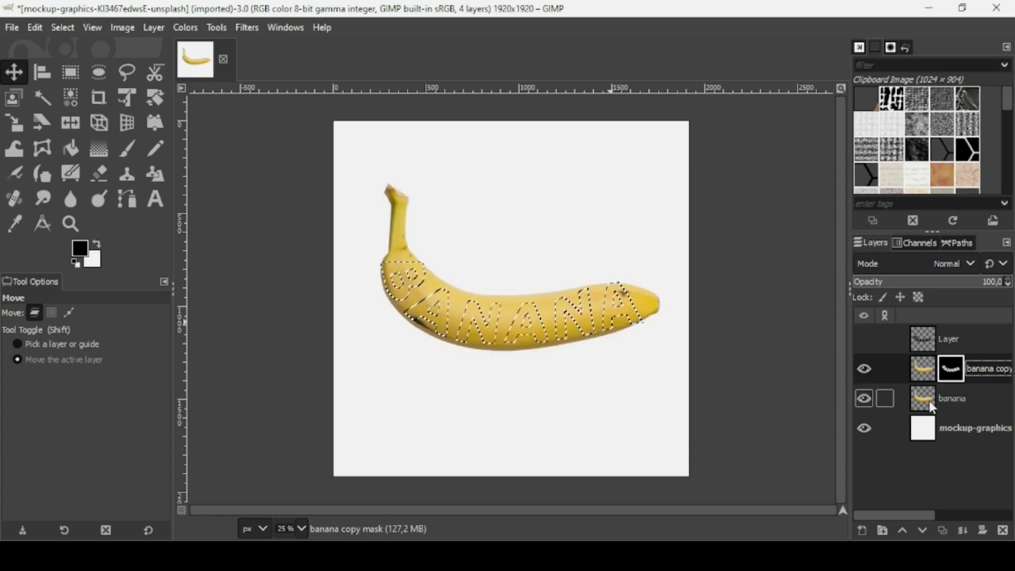
Apply the layer mask on the banana copy layer and clear the letter-shaped selection.
click(931, 374)
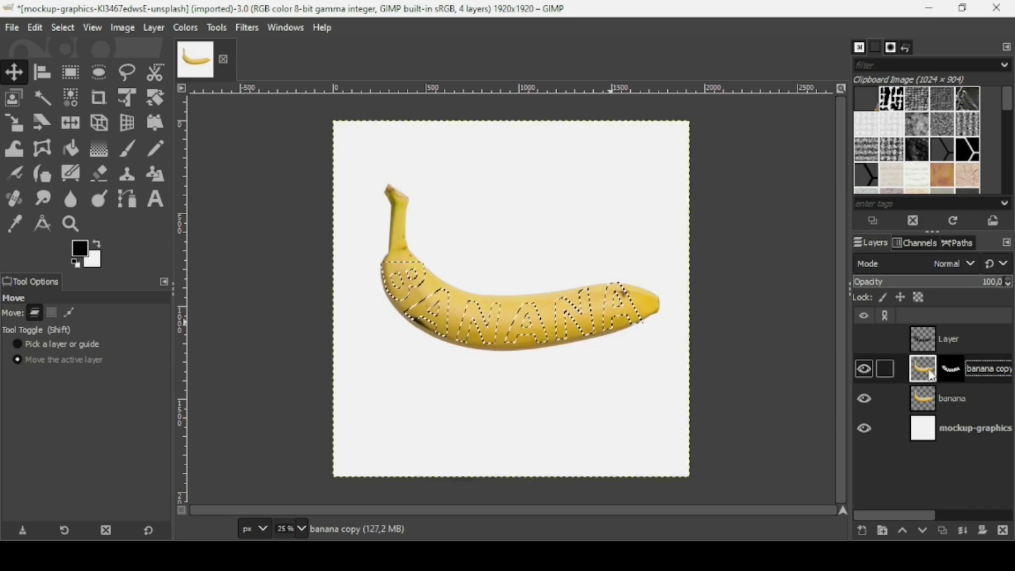
right_click(928, 374)
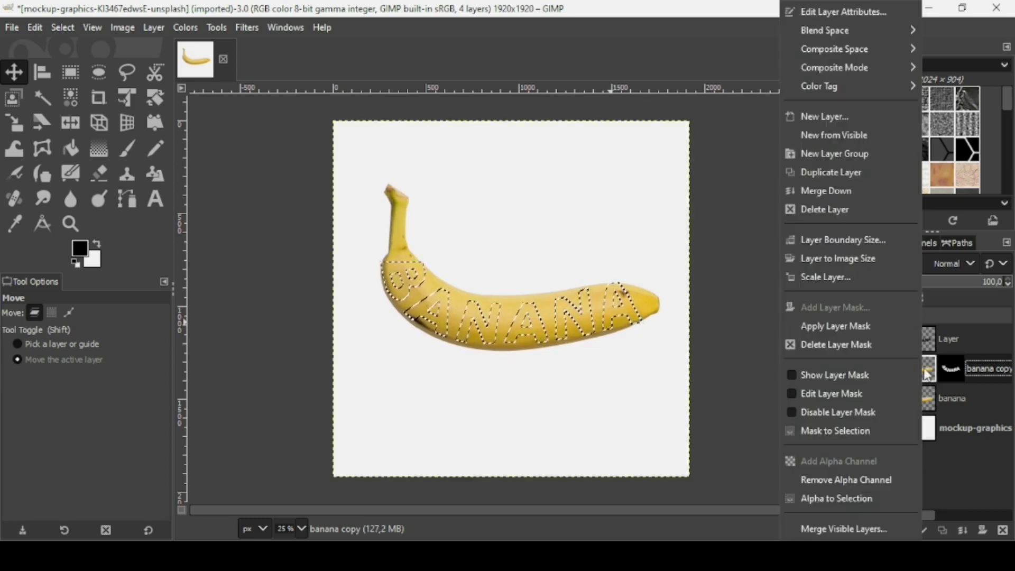
click(880, 331)
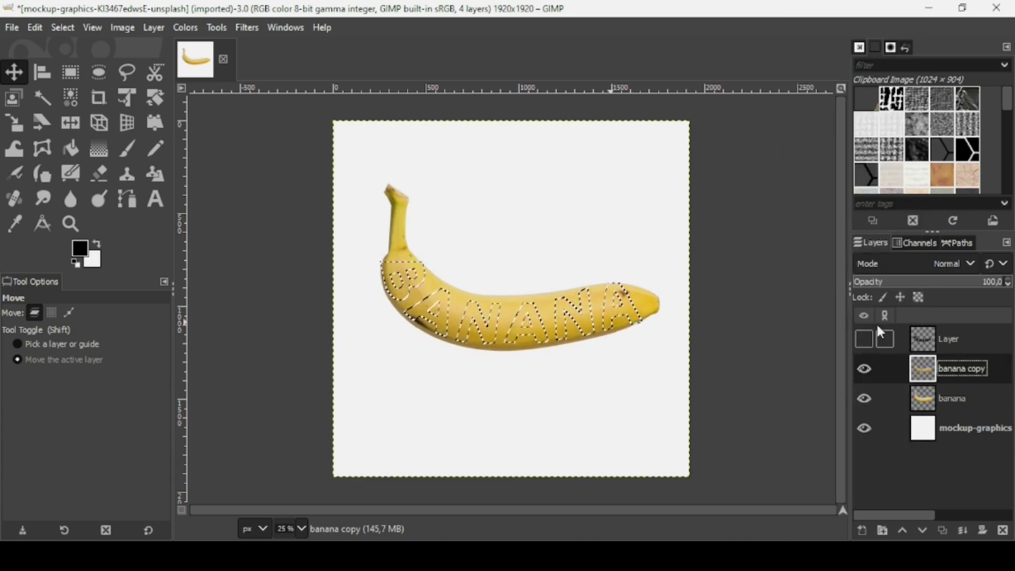
key(shift+e)
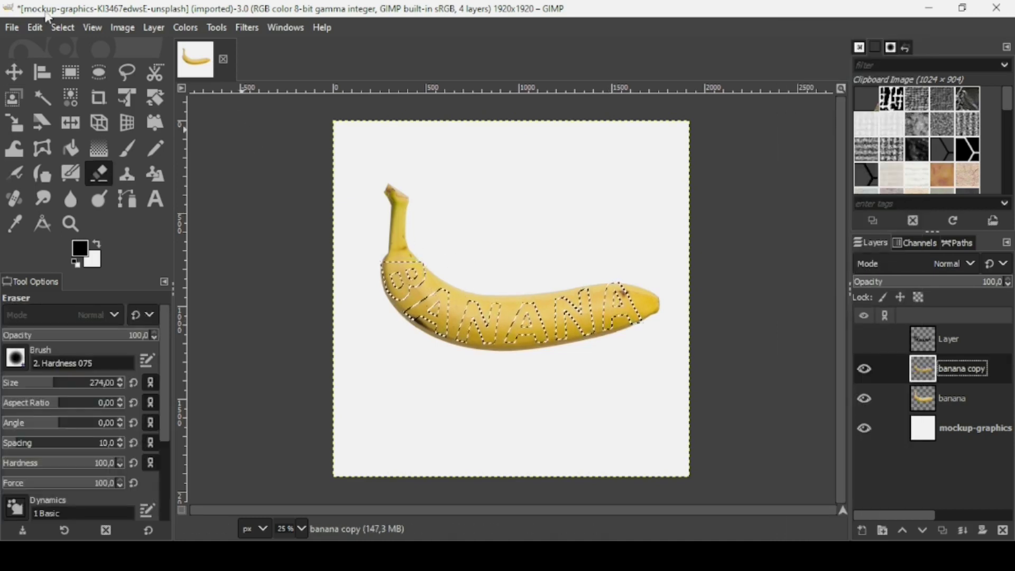
click(67, 31)
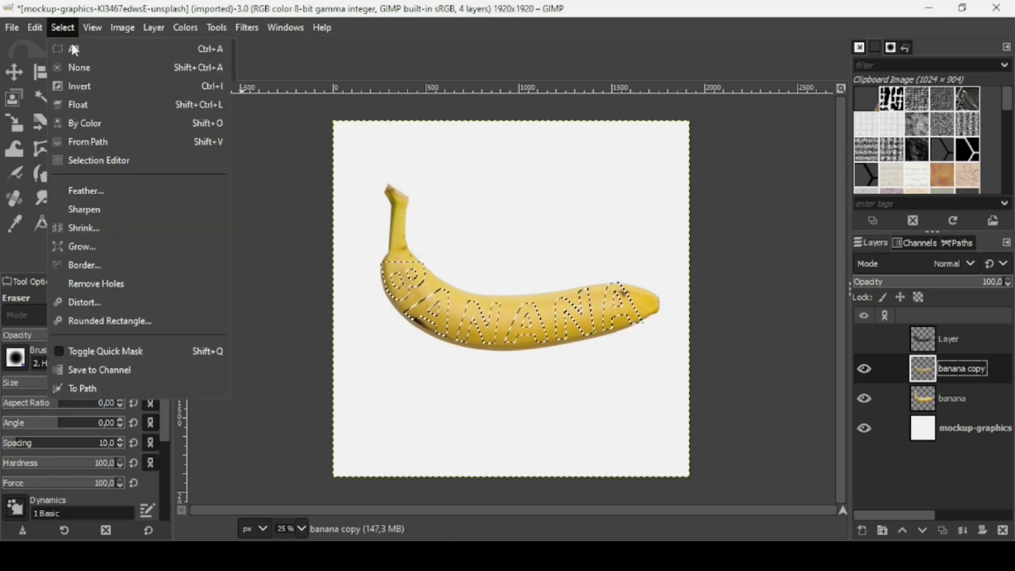
click(78, 66)
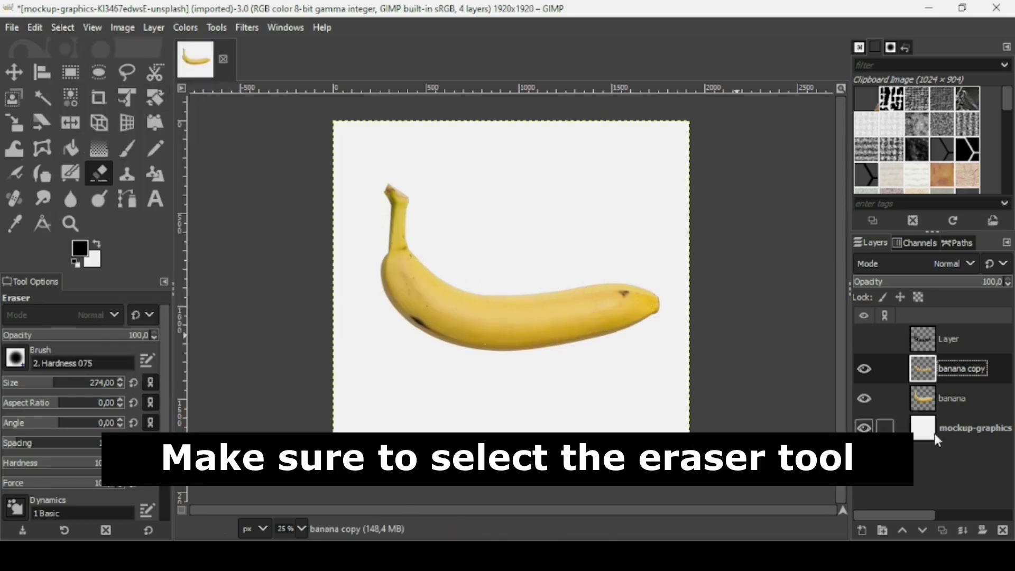
Erase the original banana layer around the letters with the Eraser at size 274, keeping the stem and the fruit's tip.
click(926, 402)
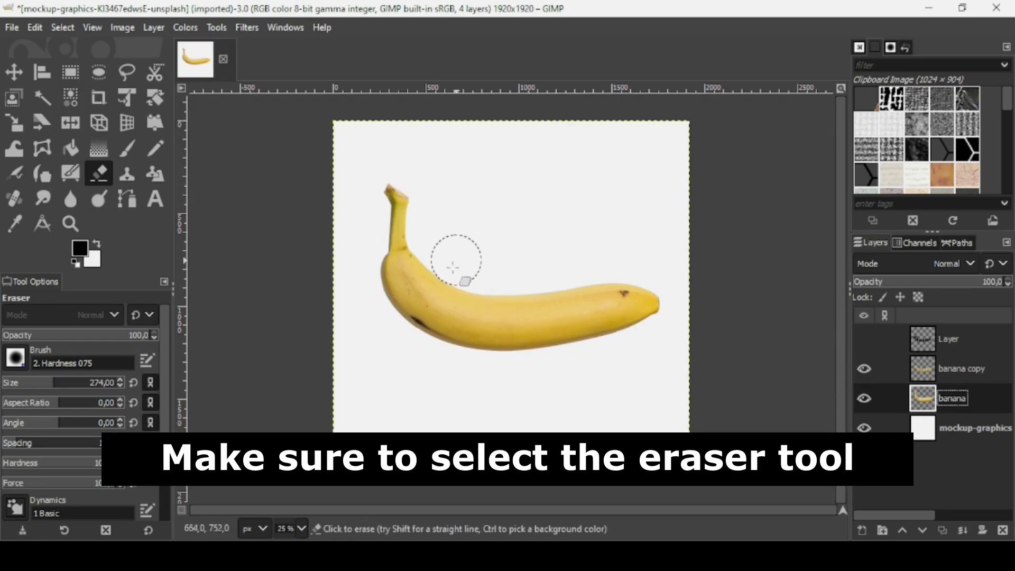
mouse_move(453, 268)
mouse_down()
mouse_move(398, 318)
mouse_move(439, 320)
mouse_move(482, 287)
mouse_move(476, 366)
mouse_up()
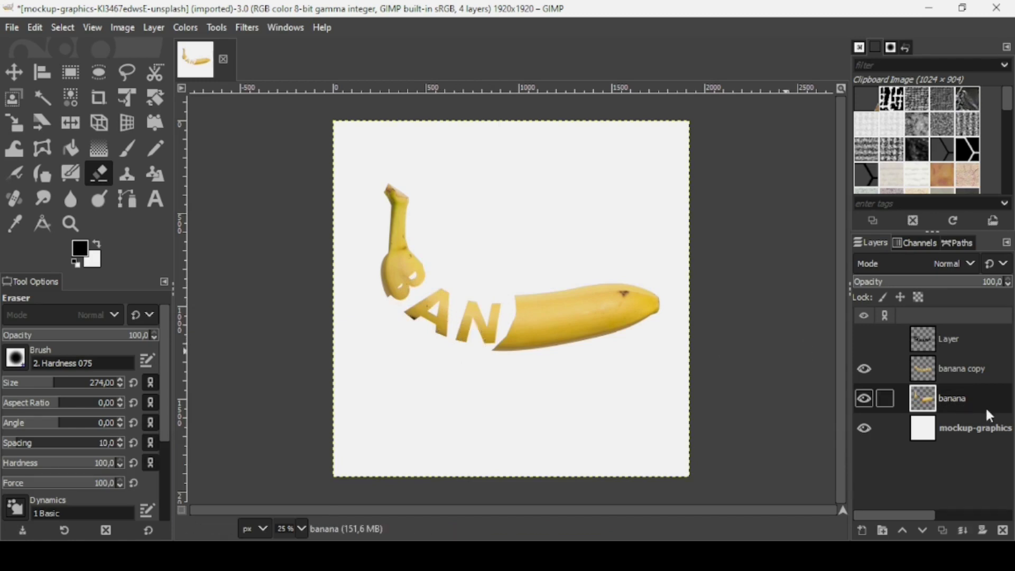
click(865, 369)
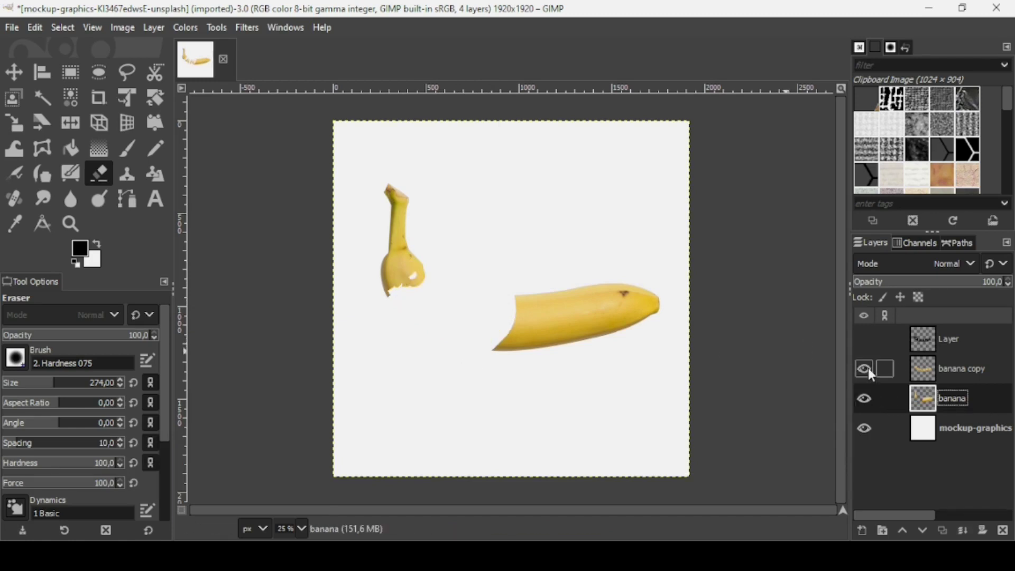
click(865, 369)
mouse_move(541, 306)
mouse_down()
mouse_move(510, 357)
mouse_move(529, 357)
mouse_move(554, 328)
mouse_move(555, 292)
mouse_move(576, 352)
mouse_move(591, 362)
mouse_move(581, 292)
mouse_move(608, 337)
mouse_move(606, 319)
mouse_move(593, 297)
mouse_move(570, 290)
mouse_up()
mouse_move(477, 286)
mouse_down()
mouse_move(435, 276)
mouse_move(395, 301)
mouse_move(403, 308)
mouse_up()
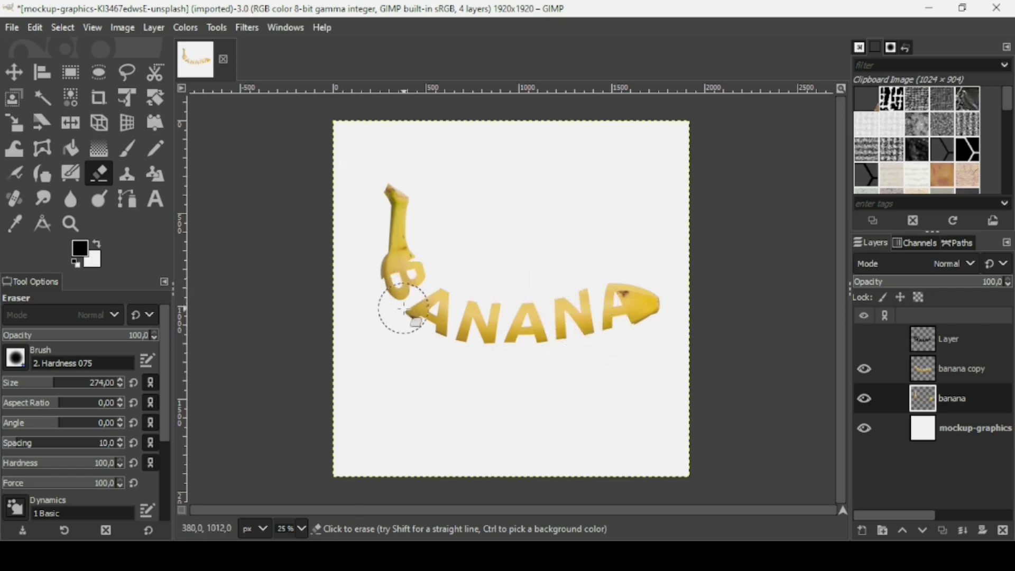
Set the Eraser size to 63 and clear the remaining banana pixels from the openings of the letter B.
key(ctrl)
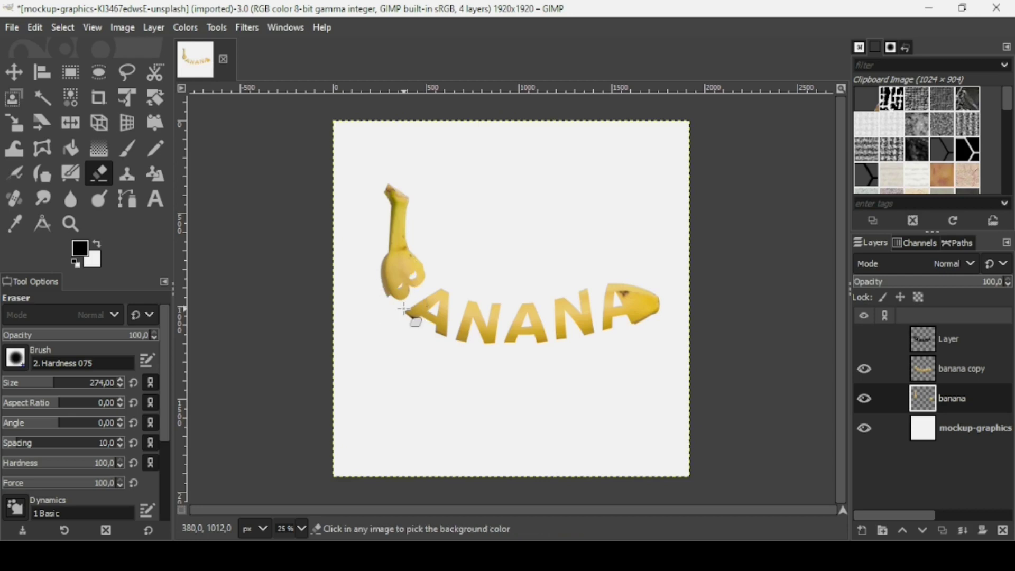
scroll(400, 263, up, 2)
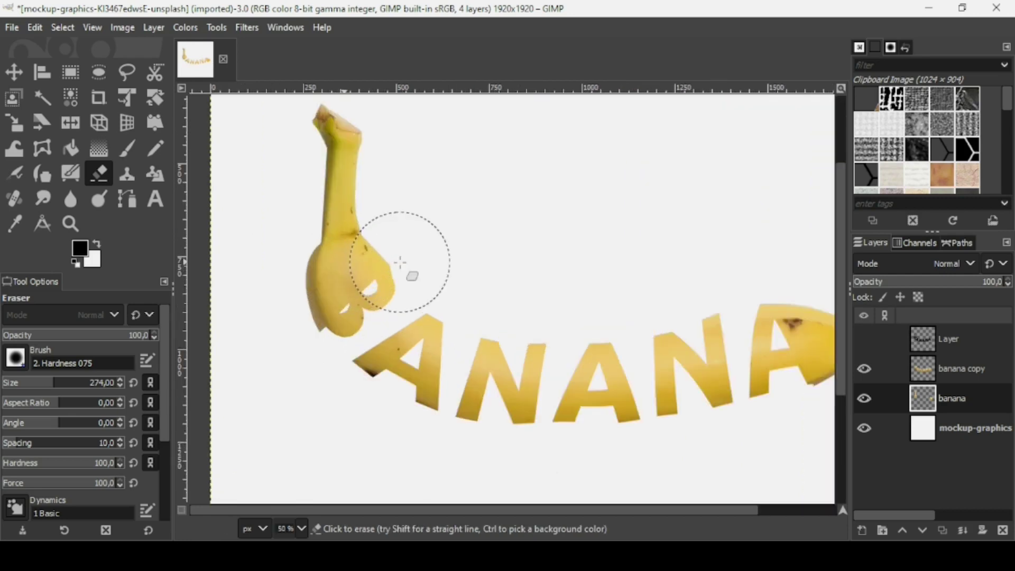
click(23, 387)
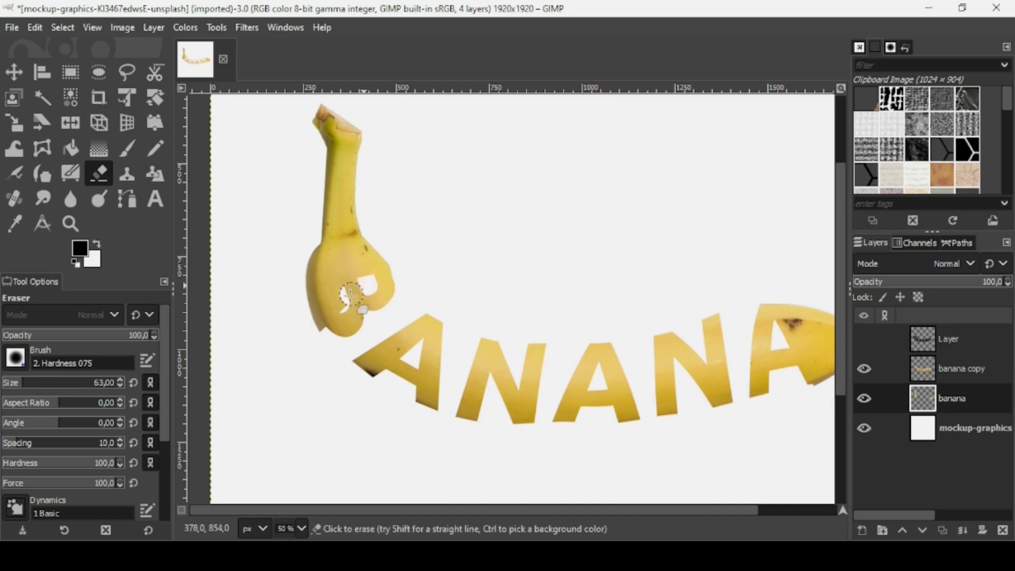
drag(350, 294, 333, 317)
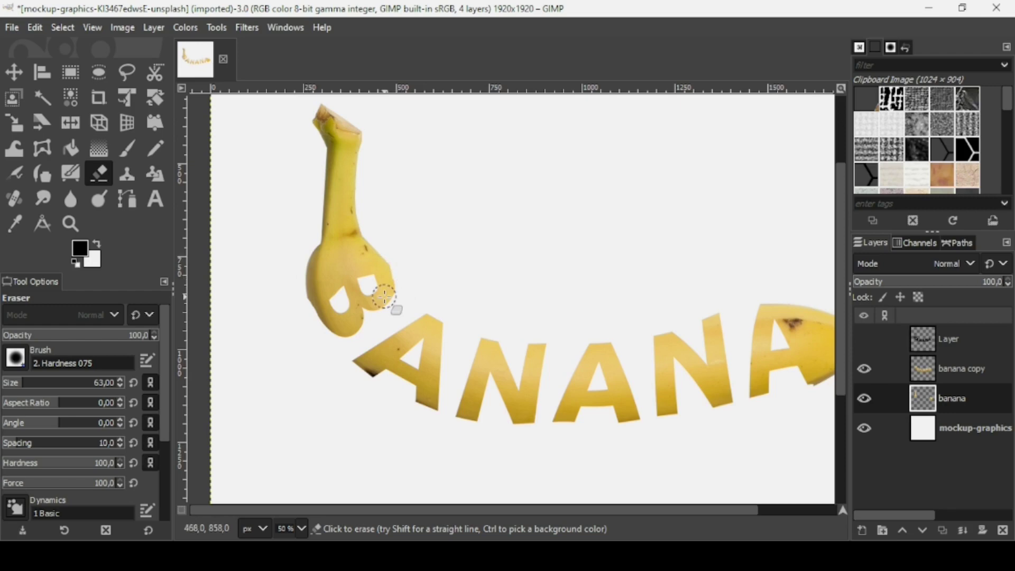
Push the banana layer's outer edge inward beside the letter B with Warp Transform at size 101.40, comparing with the layer hidden.
scroll(384, 298, up, 1)
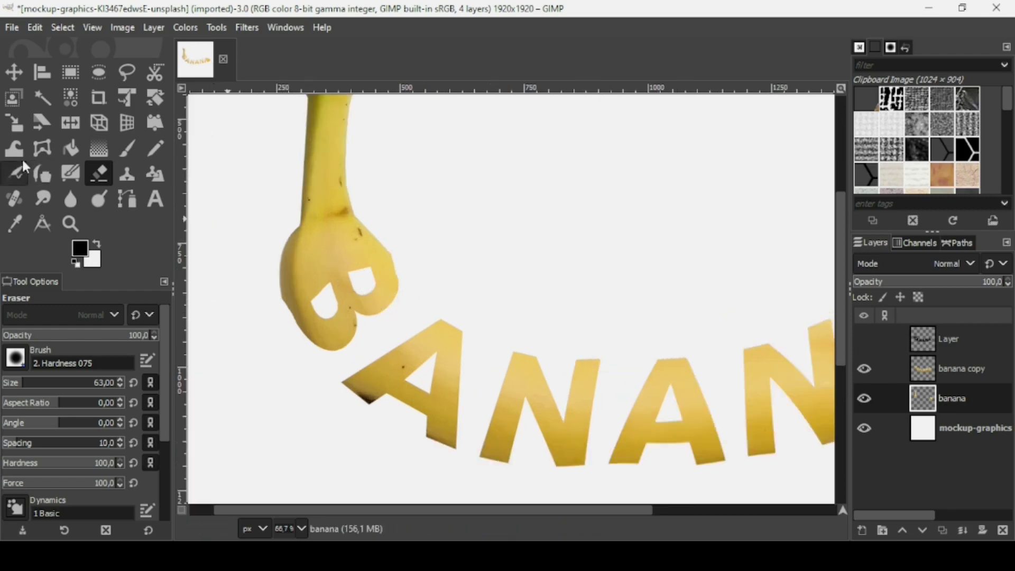
click(18, 157)
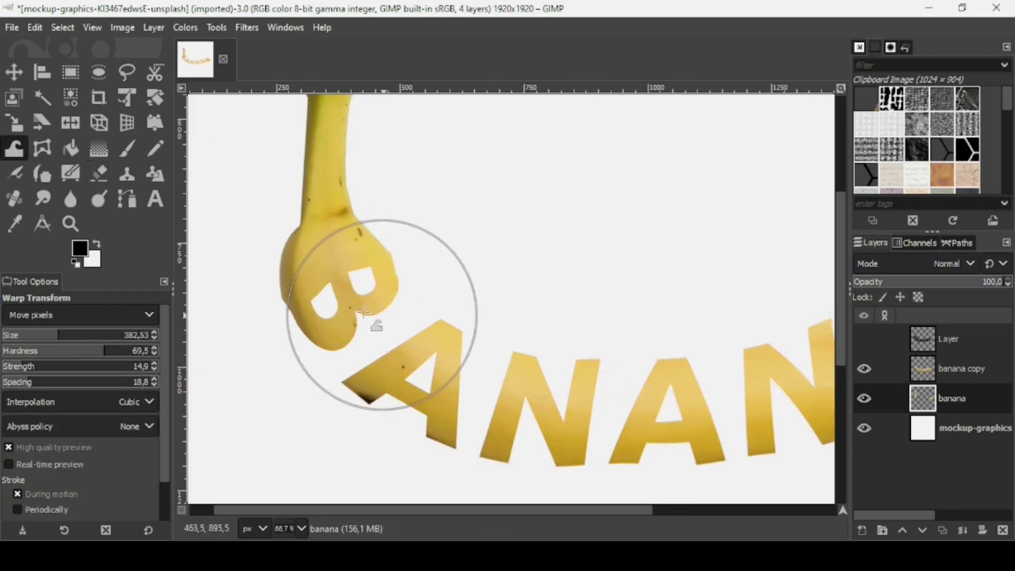
click(23, 340)
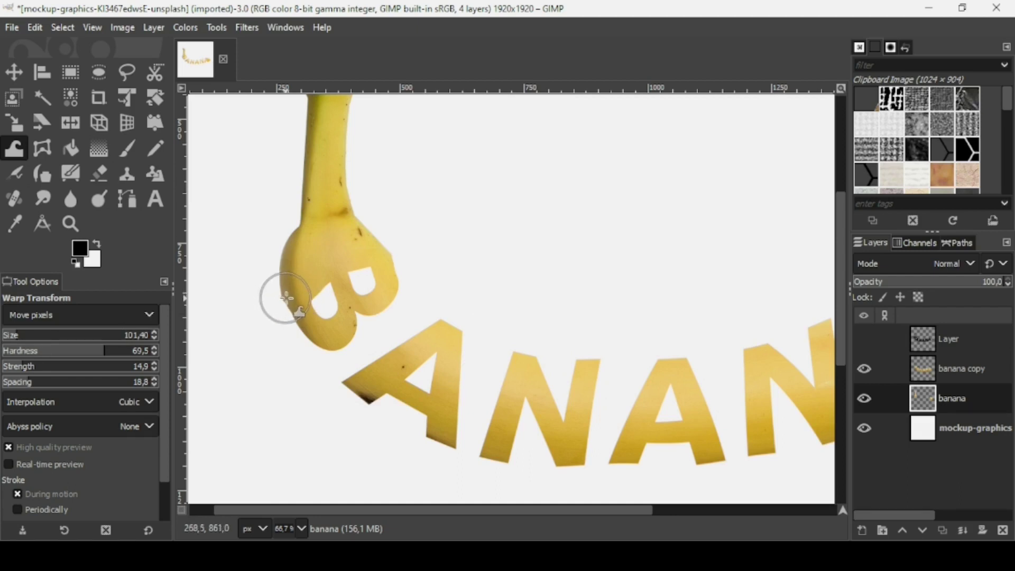
drag(290, 296, 327, 291)
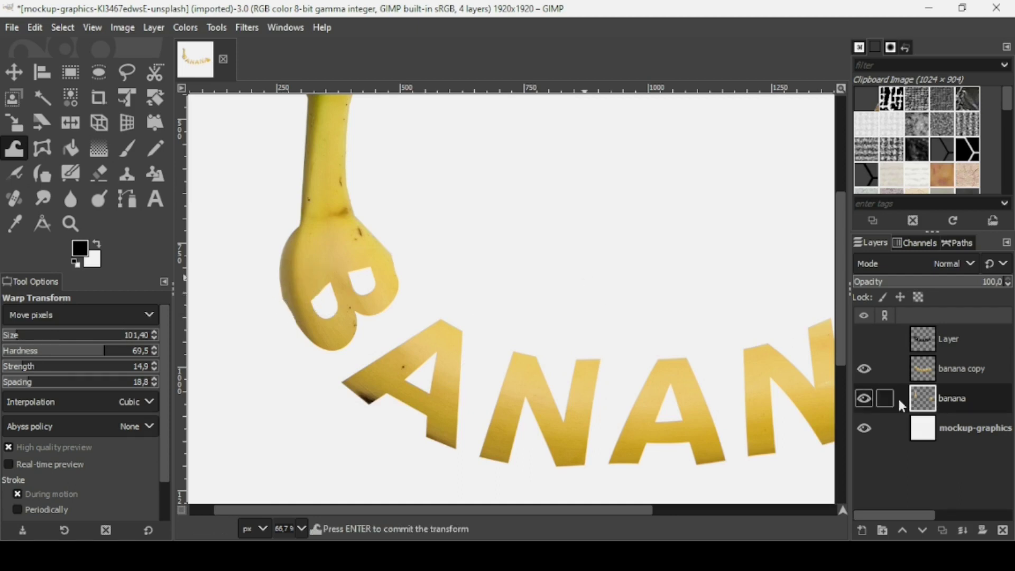
click(866, 397)
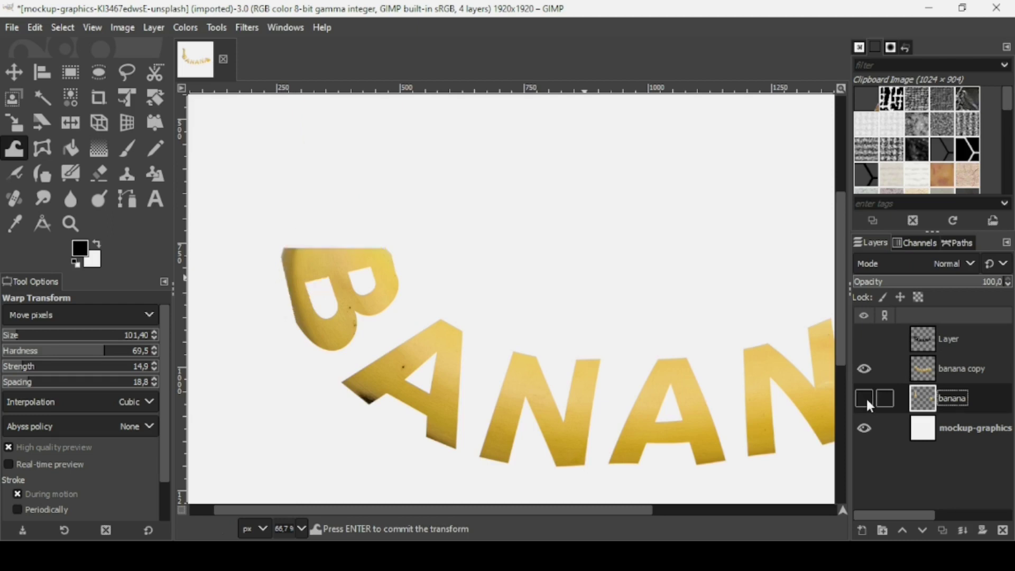
click(866, 397)
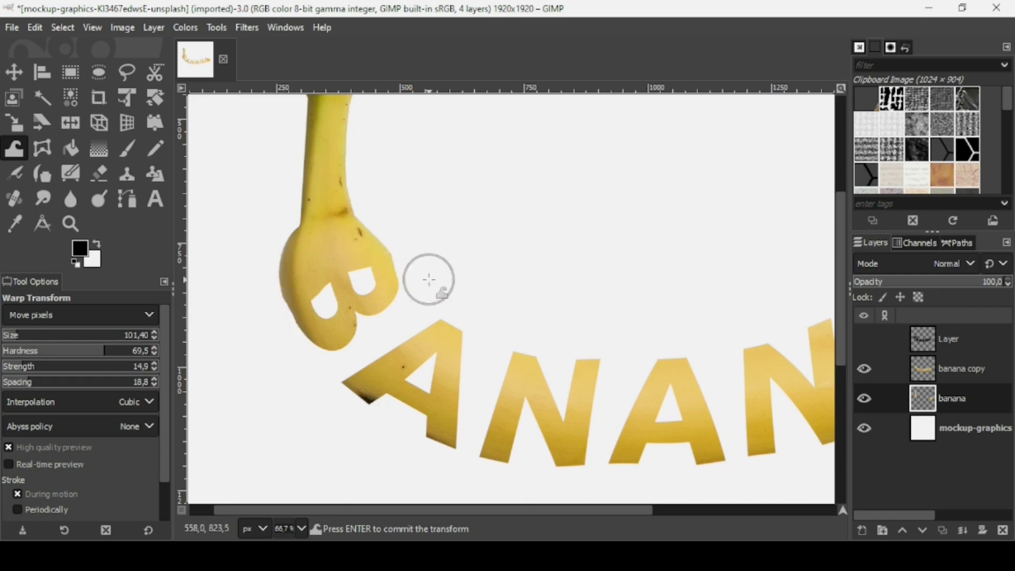
scroll(421, 285, down, 3)
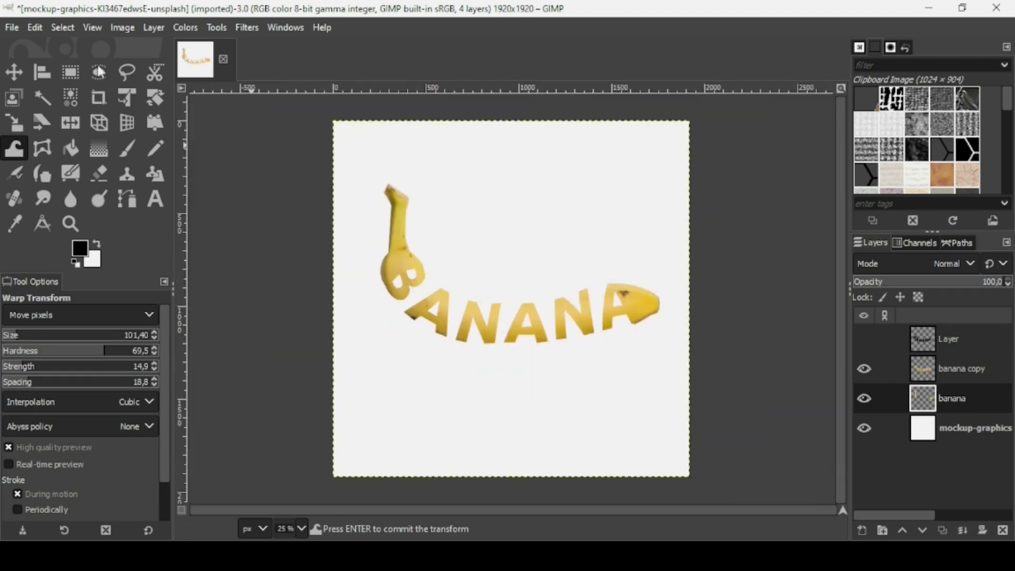
click(15, 74)
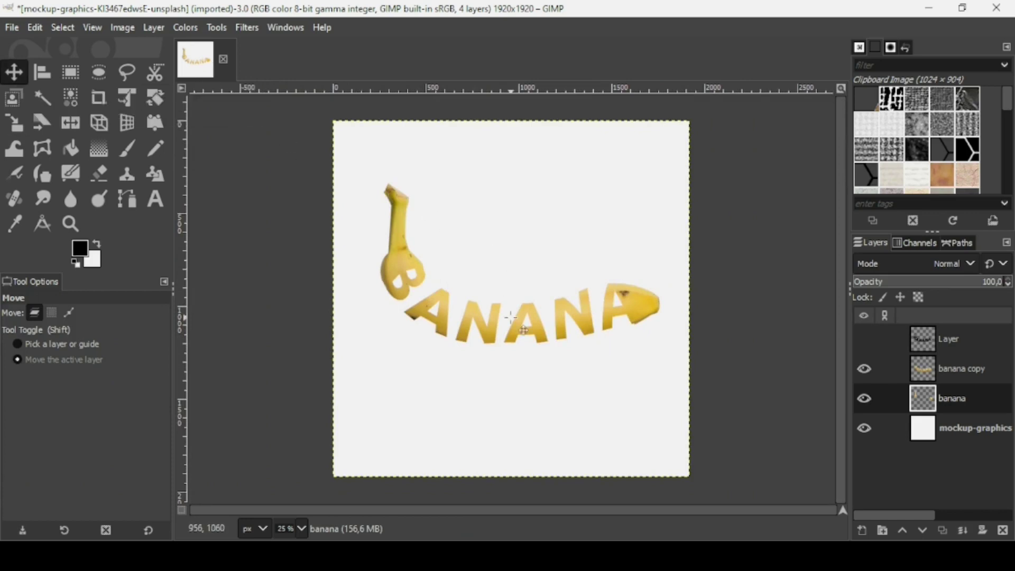
Push the banana layer's lower edge beside the final A's right leg inward with Warp Transform at size 101.40 and commit the warp.
scroll(512, 317, up, 2)
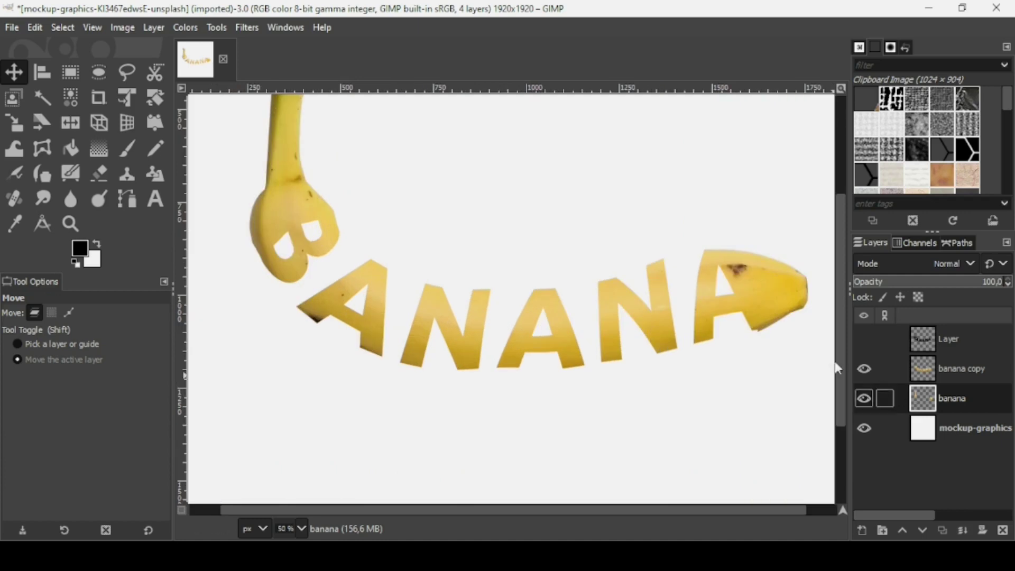
scroll(805, 350, up, 2)
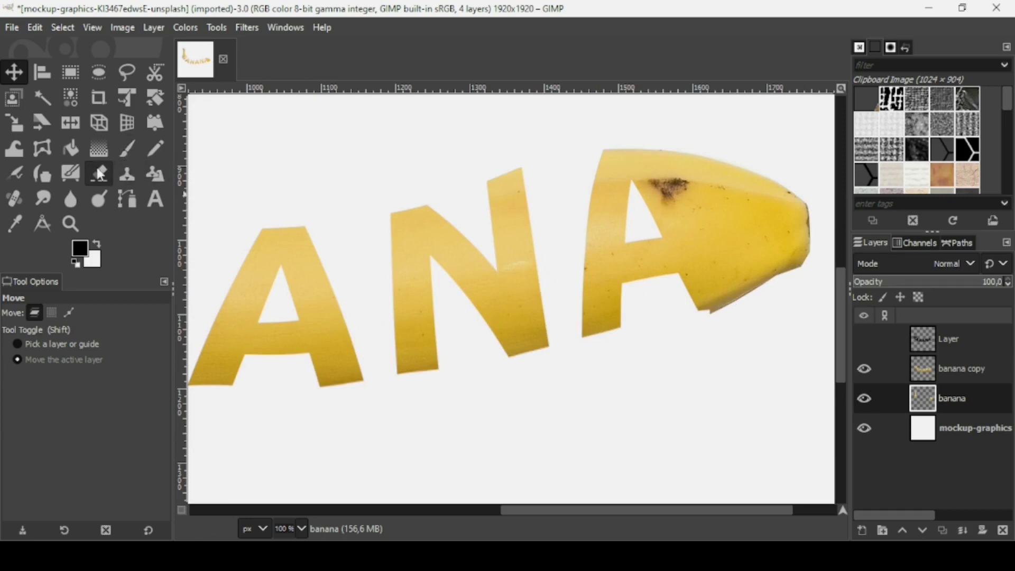
click(14, 149)
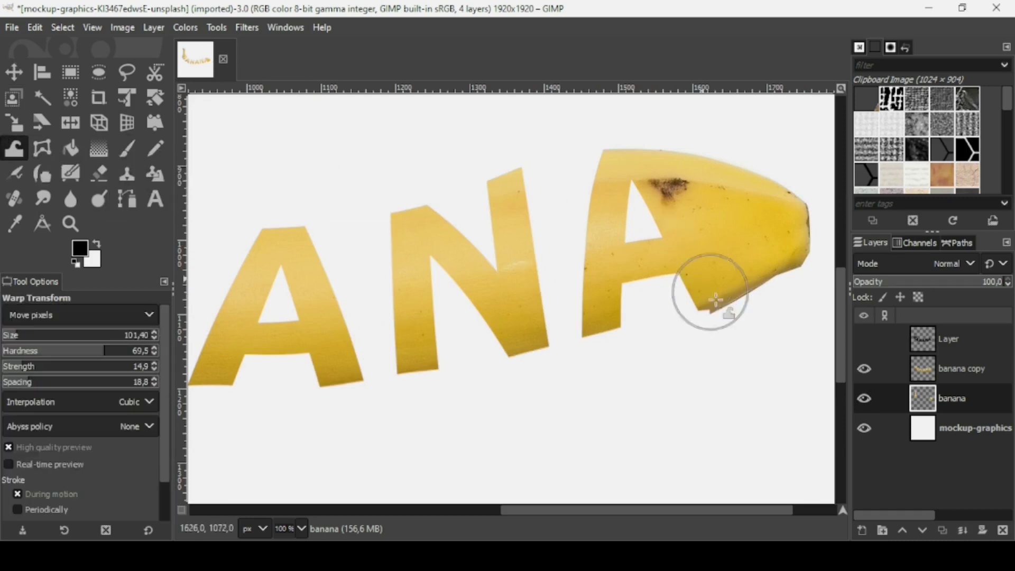
click(865, 398)
click(865, 398)
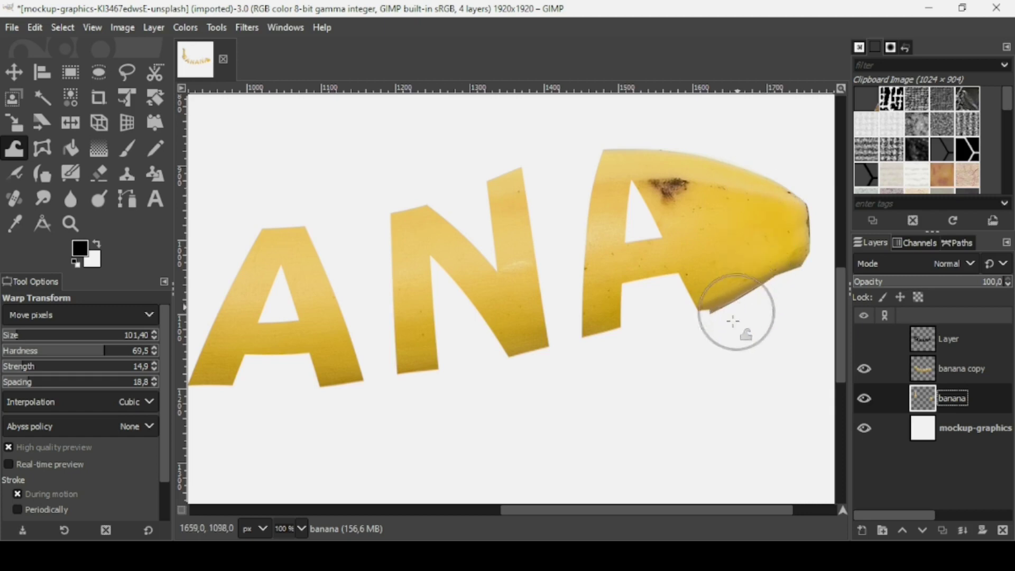
drag(725, 320, 703, 312)
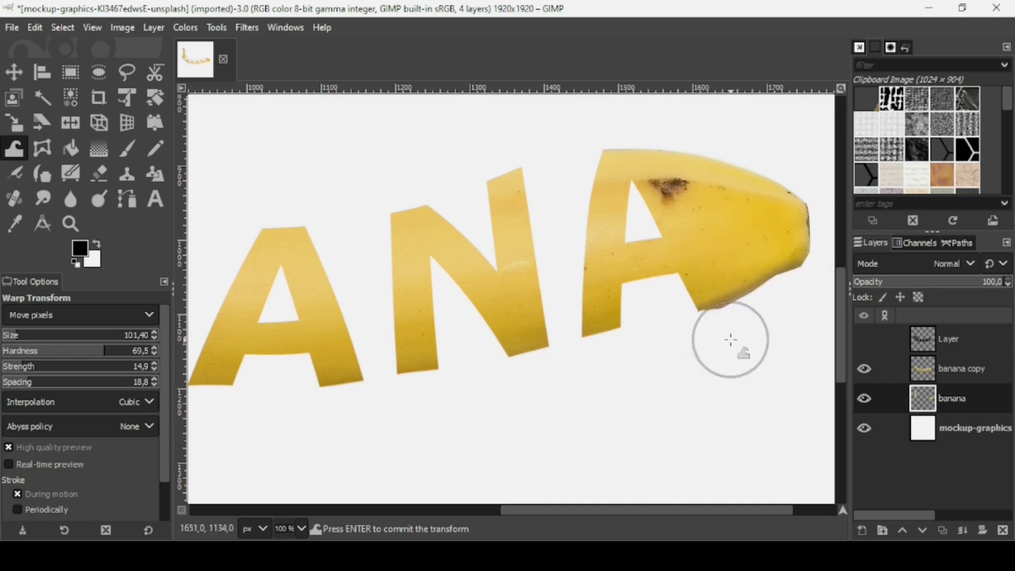
scroll(729, 296, up, 2)
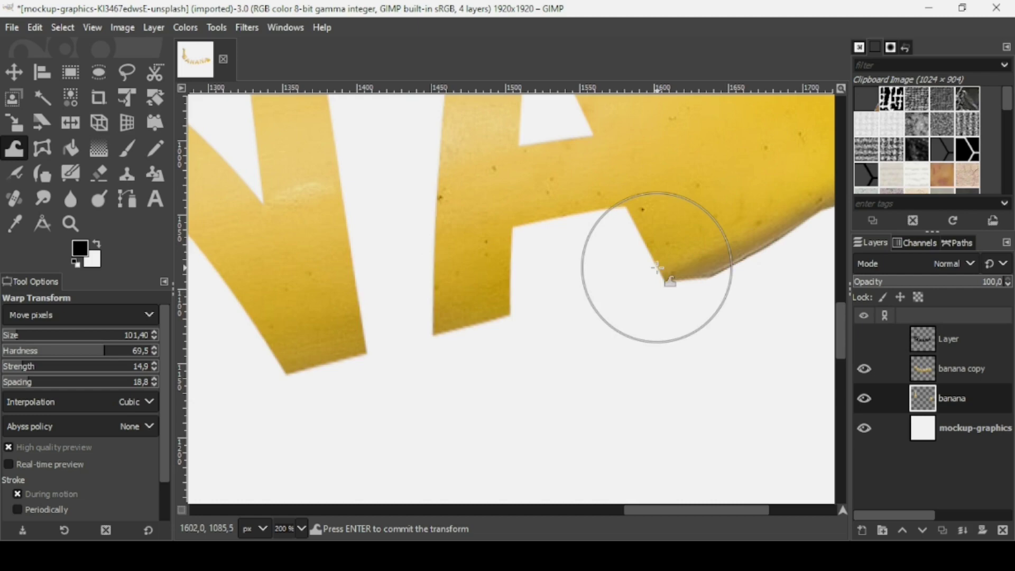
scroll(657, 267, down, 5)
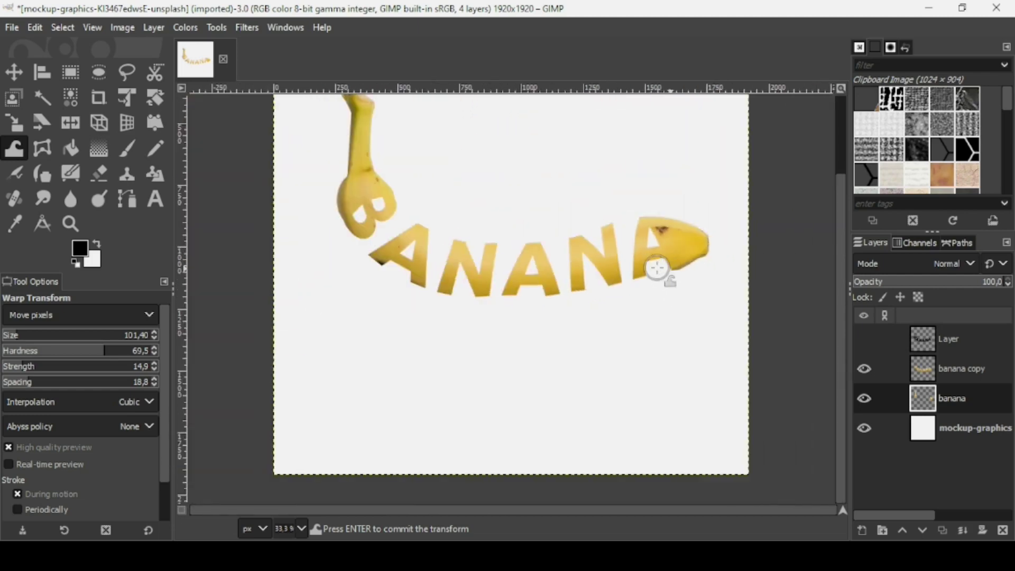
scroll(657, 268, down, 1)
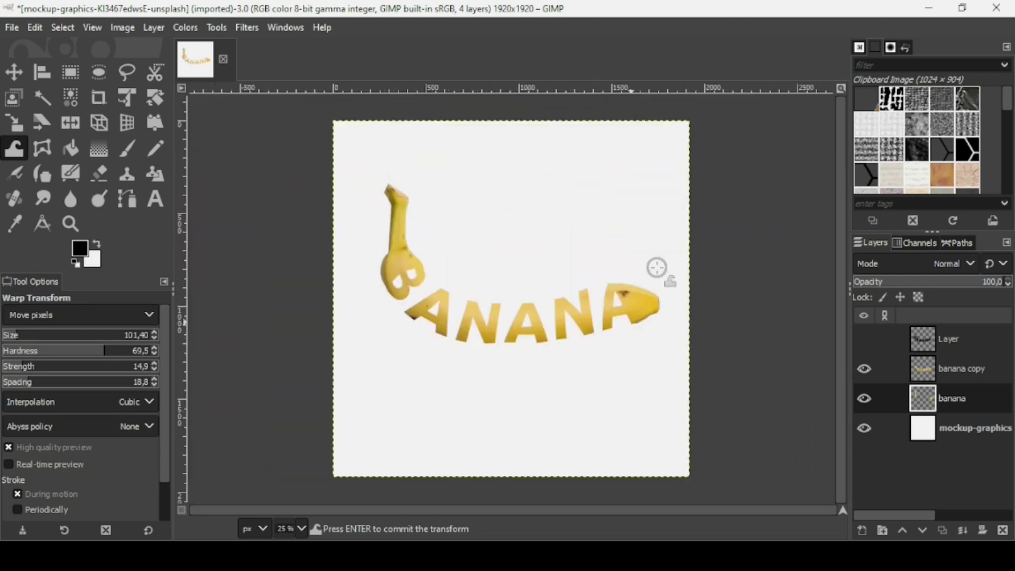
click(14, 73)
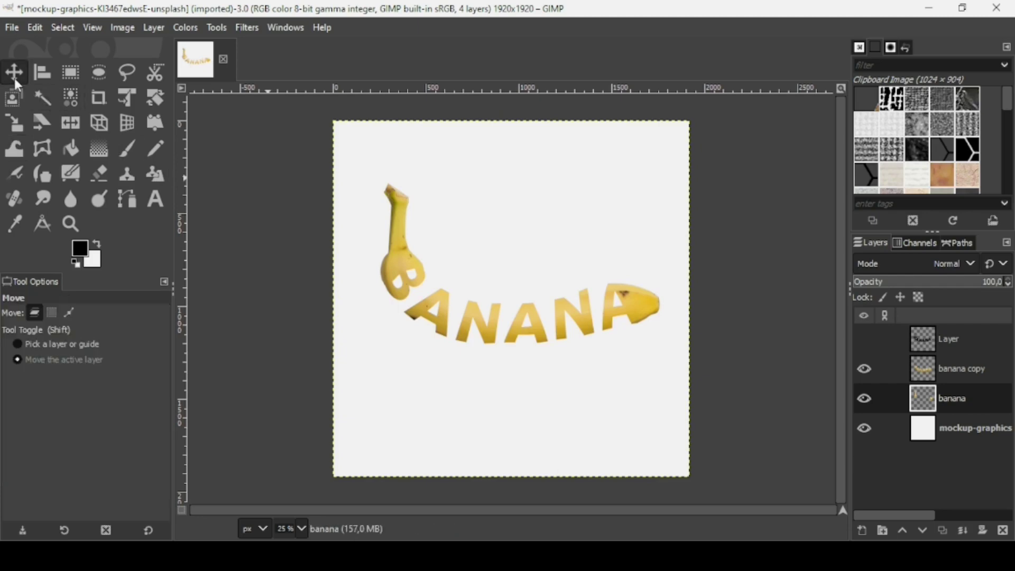
Hide the white mockup-graphics background and create a new layer from visible above the banana copy layer.
click(865, 429)
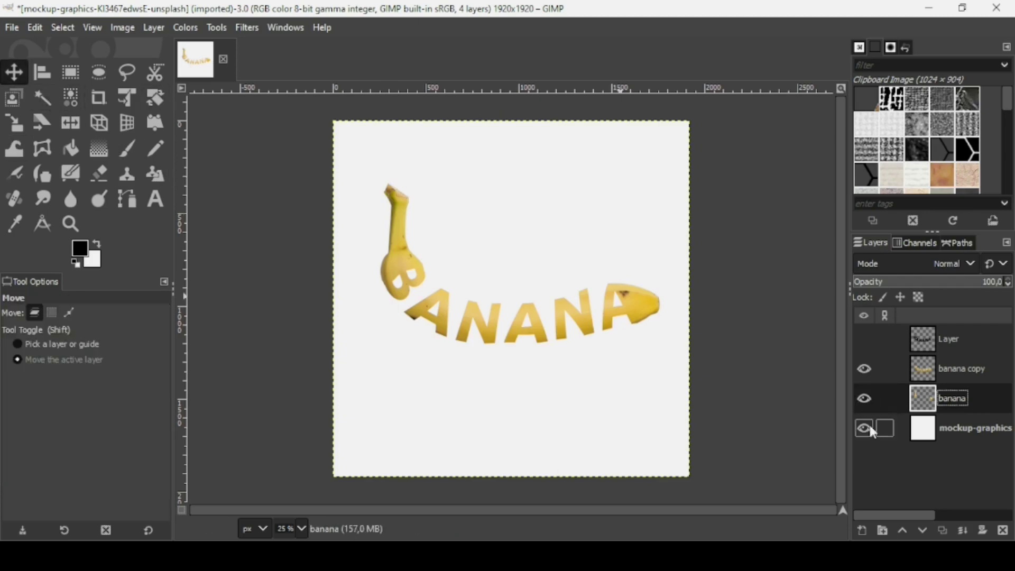
click(926, 374)
right_click(926, 373)
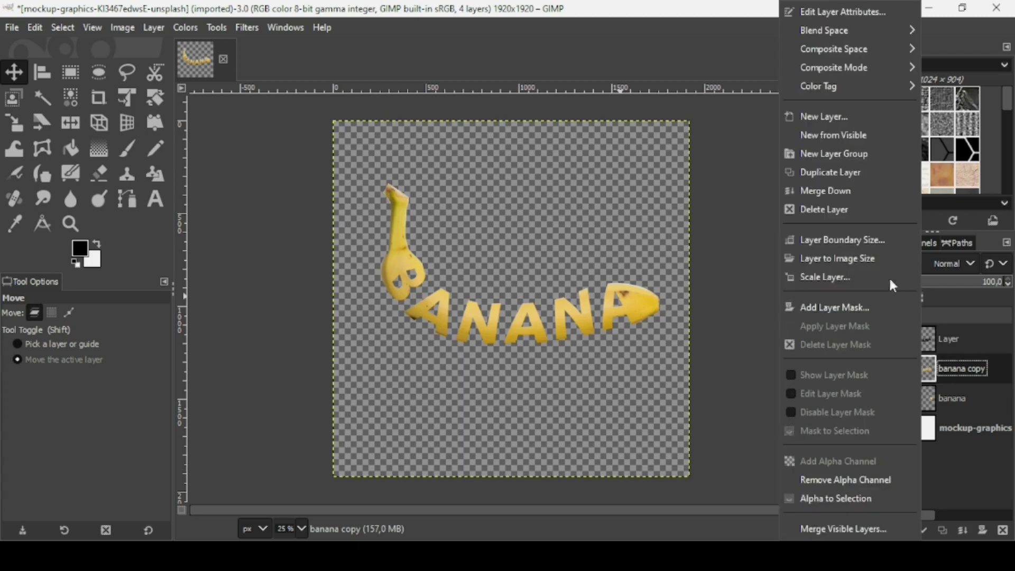
click(857, 136)
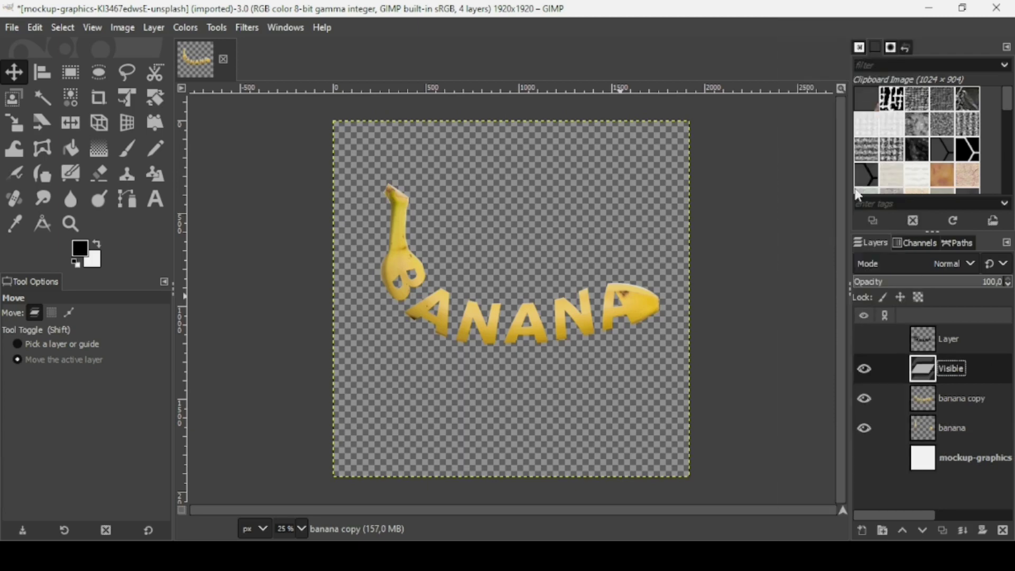
Hide the banana copy and banana layers and show the white mockup-graphics background again.
click(864, 394)
click(863, 429)
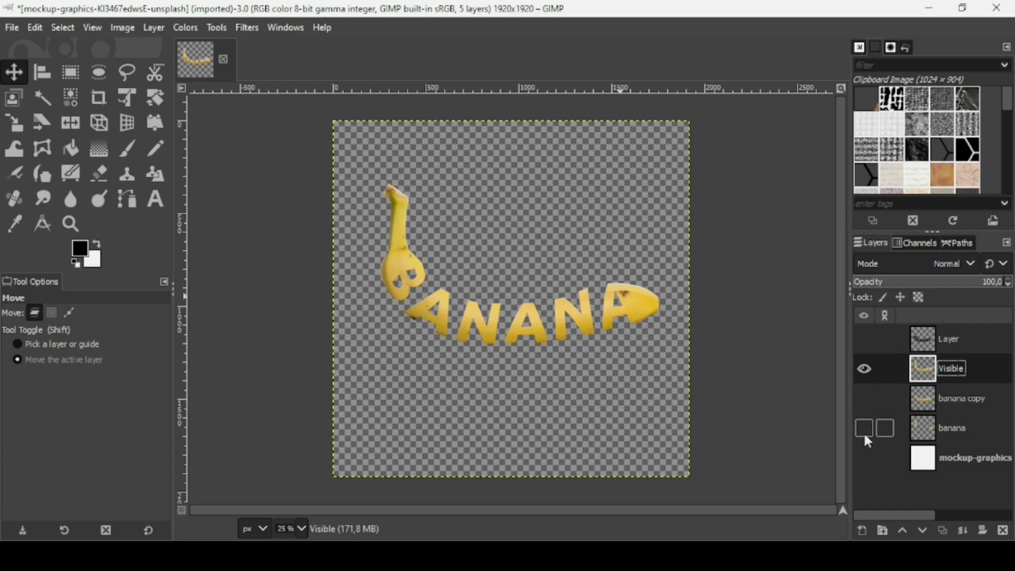
click(865, 457)
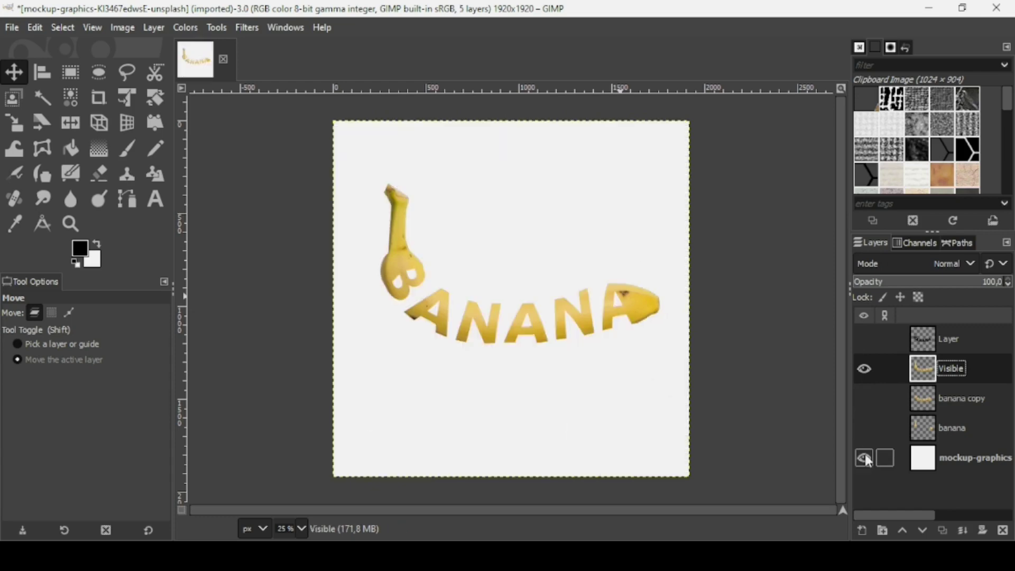